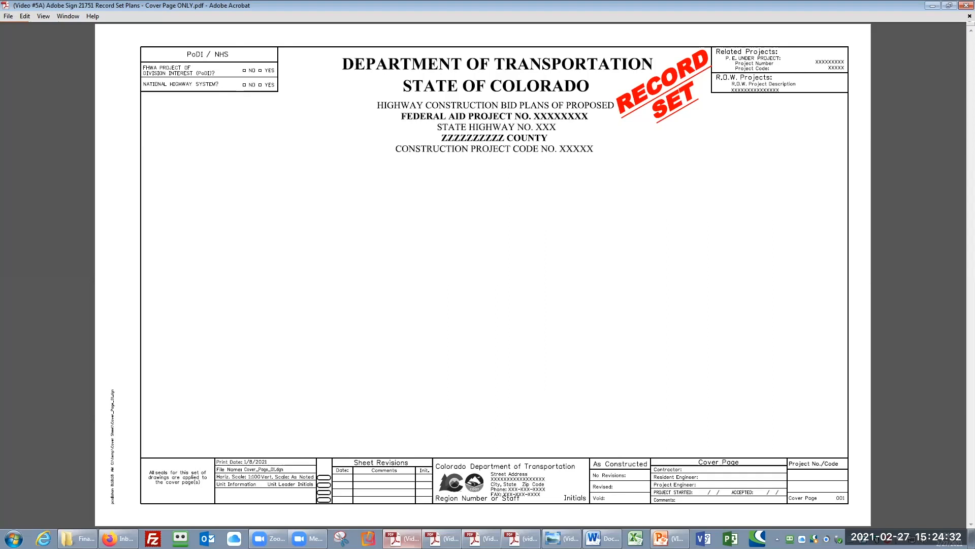
# Open the cover page #1 template image and examine the scope-of-authority, stamp and date fields in its signature blocks.
pyautogui.moveTo(561, 540)
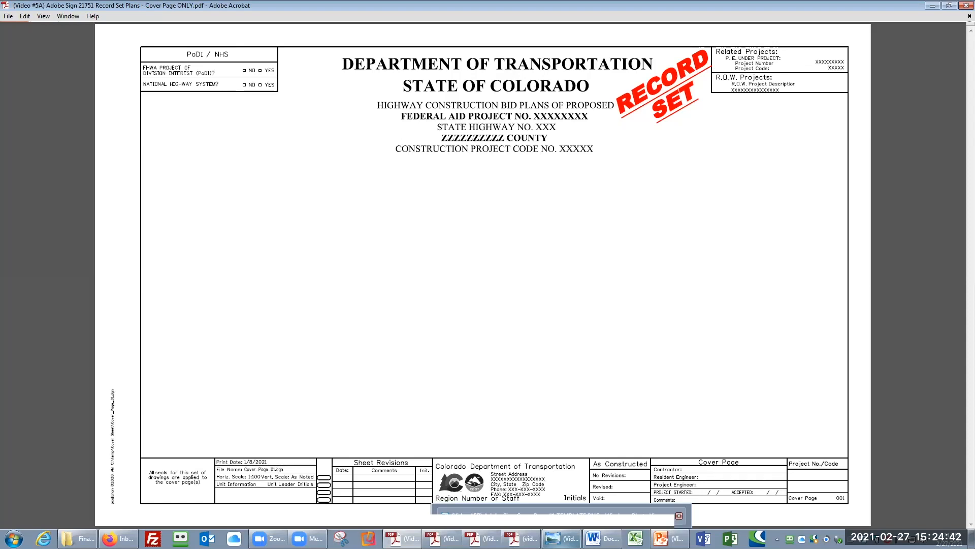
pyautogui.click(558, 516)
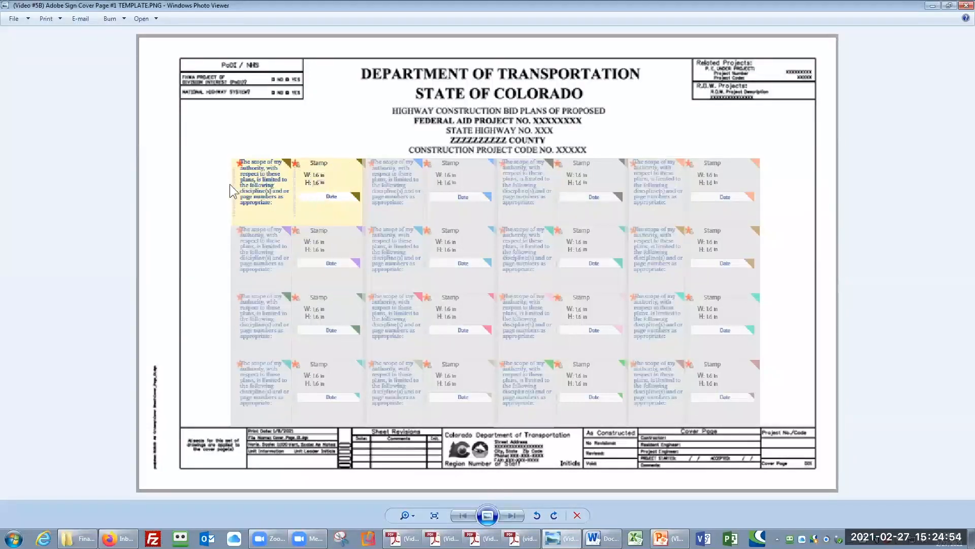
pyautogui.click(247, 196)
pyautogui.click(665, 404)
pyautogui.click(308, 186)
pyautogui.click(488, 284)
pyautogui.click(301, 179)
pyautogui.click(425, 200)
pyautogui.click(514, 196)
pyautogui.click(655, 389)
pyautogui.click(404, 160)
pyautogui.press('ctrl')
pyautogui.press('ctrl')
pyautogui.press('ctrl')
pyautogui.press('ctrl')
pyautogui.click(299, 256)
# View the sealed record set cover page PDF, and switch to the record set plan audit trail PDF.
pyautogui.moveTo(434, 538)
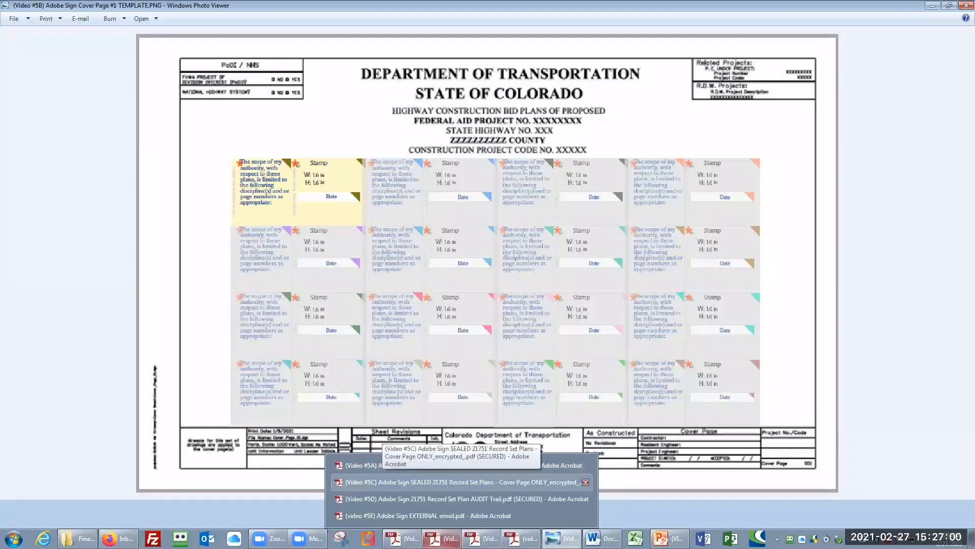
pyautogui.click(406, 481)
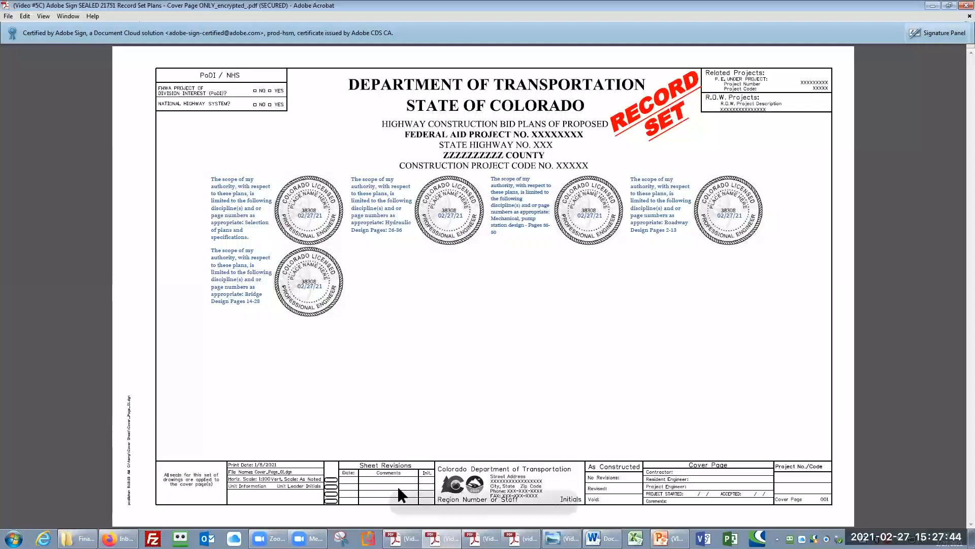
pyautogui.click(481, 539)
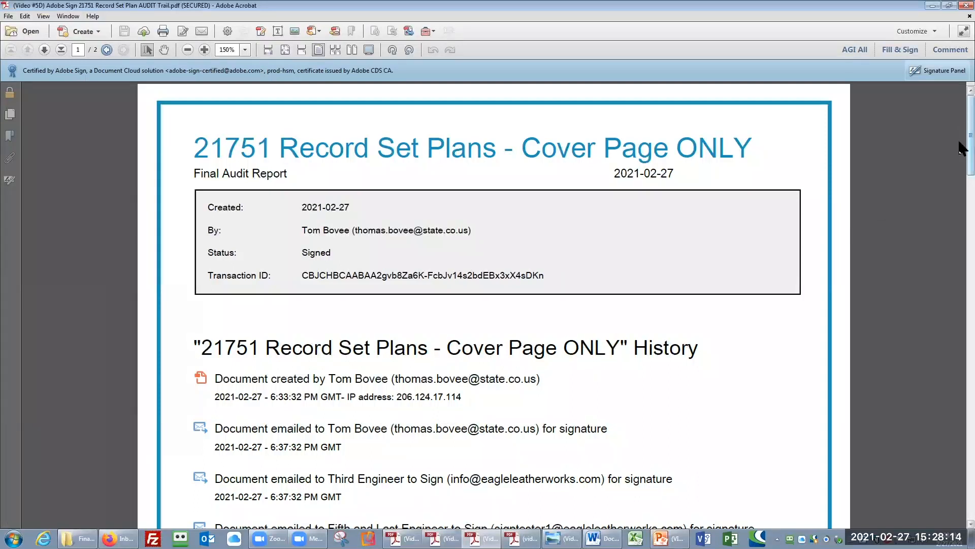
# Read through the audit trail's history of emailed, viewed and e-signed events across both pages.
pyautogui.moveTo(960, 143); pyautogui.dragTo(962, 224)
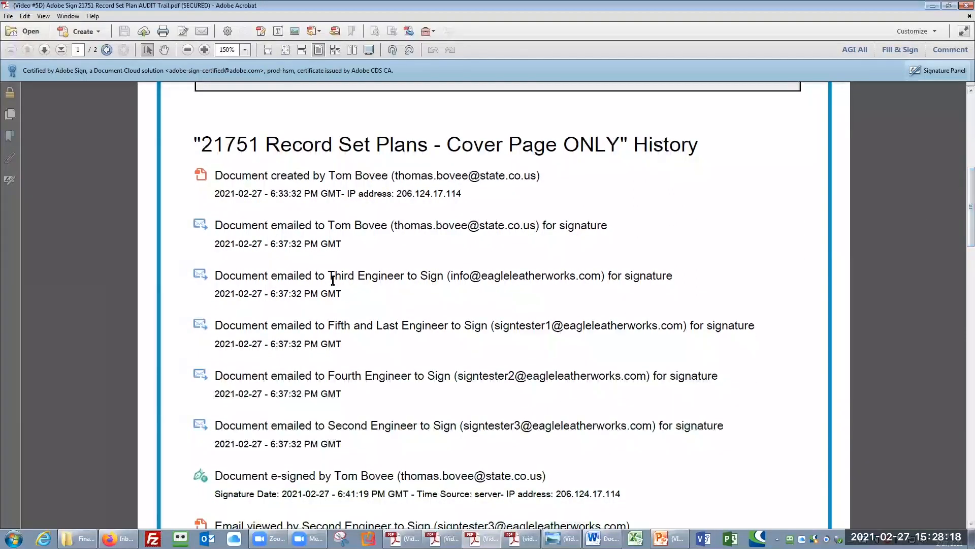
pyautogui.press('ctrl')
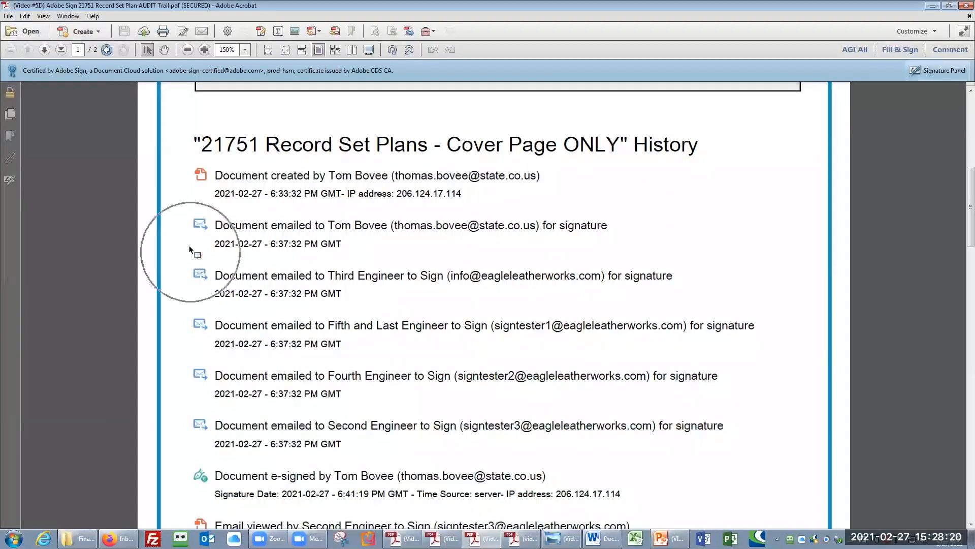
pyautogui.press('ctrl')
pyautogui.press('ctrl')
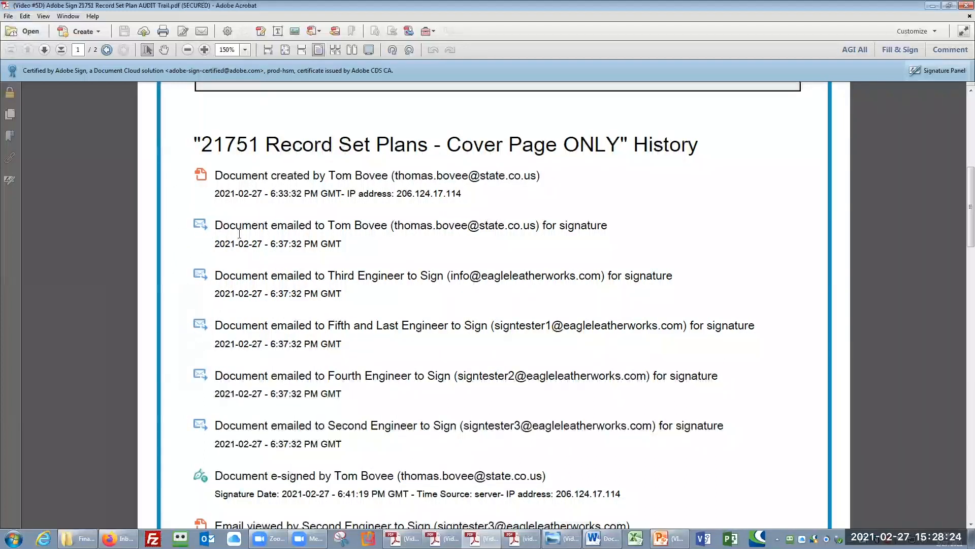
pyautogui.press('ctrl')
pyautogui.press('ctrl')
pyautogui.scroll(-1, 357, 367)
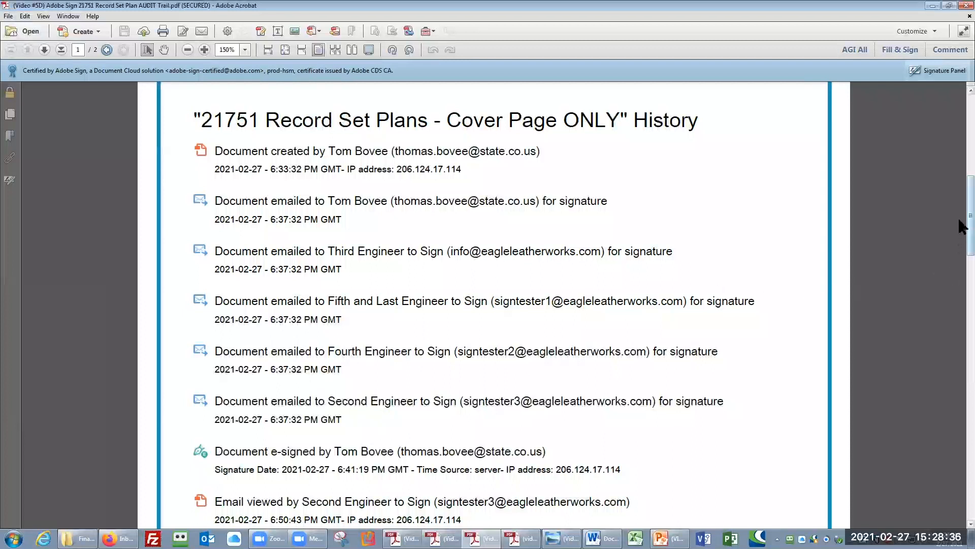
pyautogui.moveTo(960, 220); pyautogui.dragTo(961, 327)
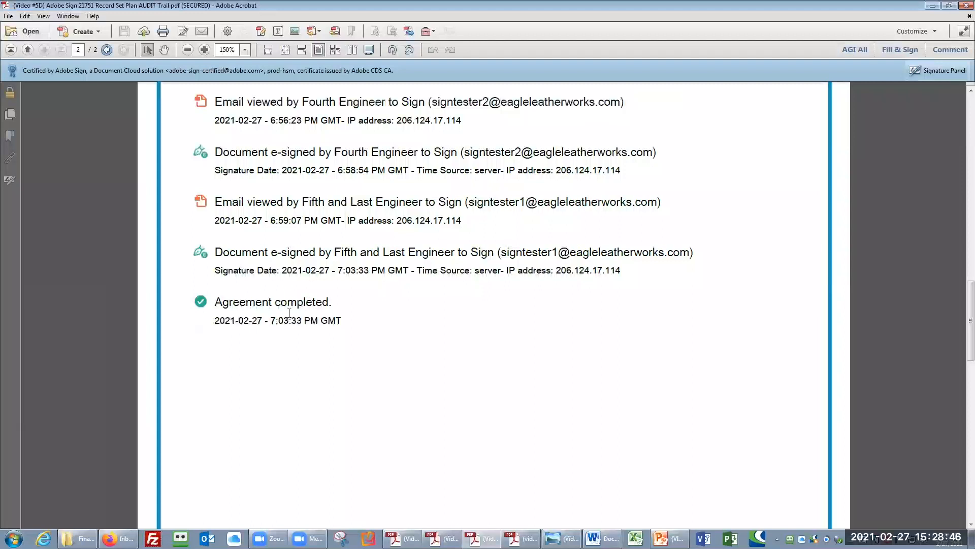
pyautogui.scroll(1, 289, 313)
pyautogui.scroll(10, 289, 312)
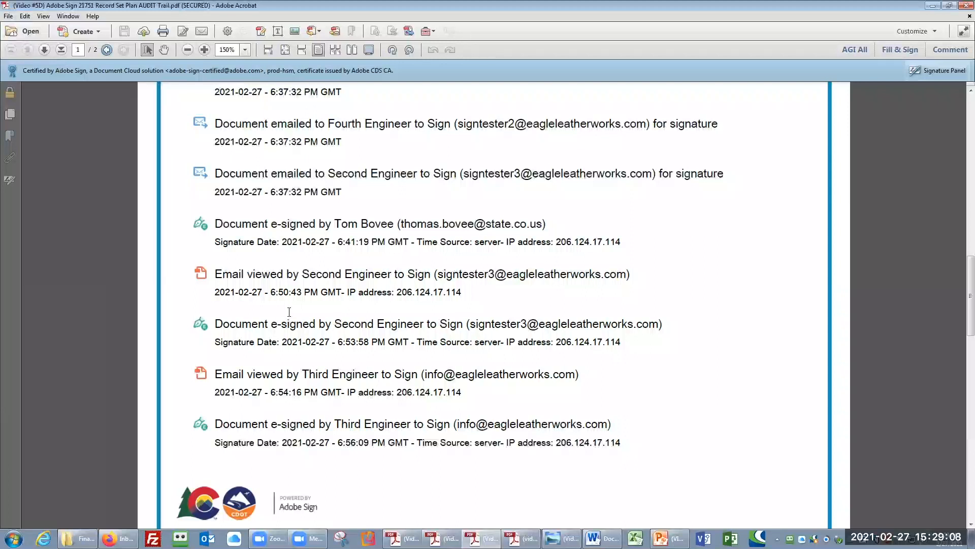
pyautogui.moveTo(961, 291); pyautogui.dragTo(961, 244)
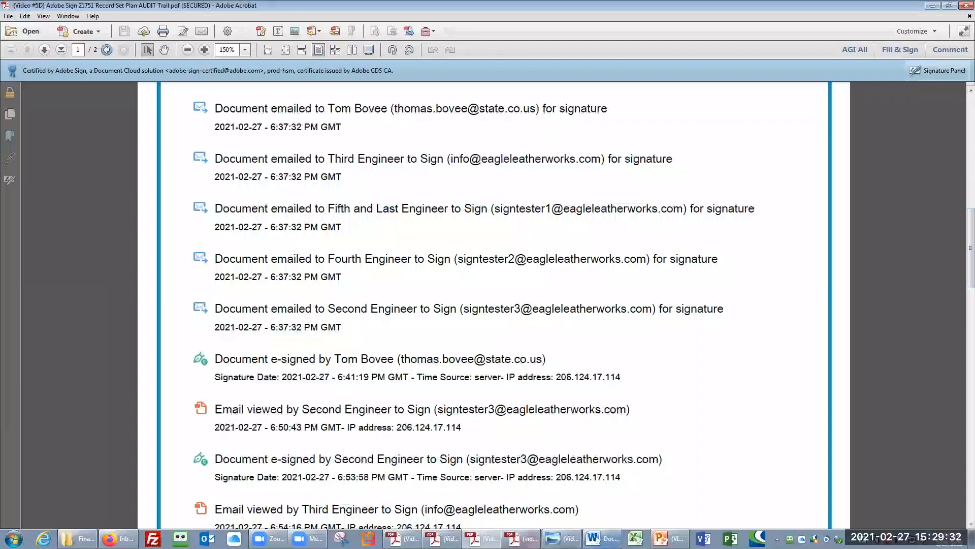
# Open the external signature request email PDF at 200% and read its review link and signing instructions.
pyautogui.click(521, 539)
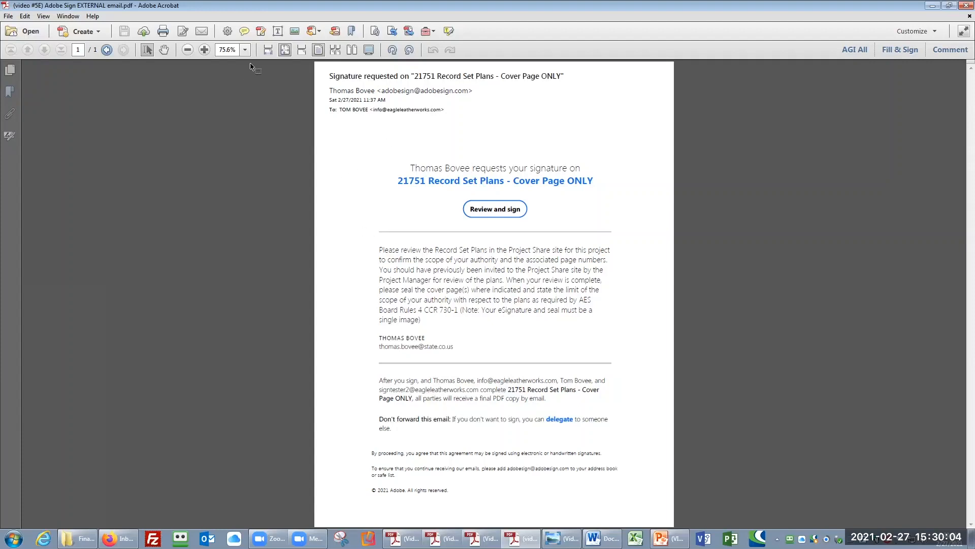
pyautogui.click(244, 50)
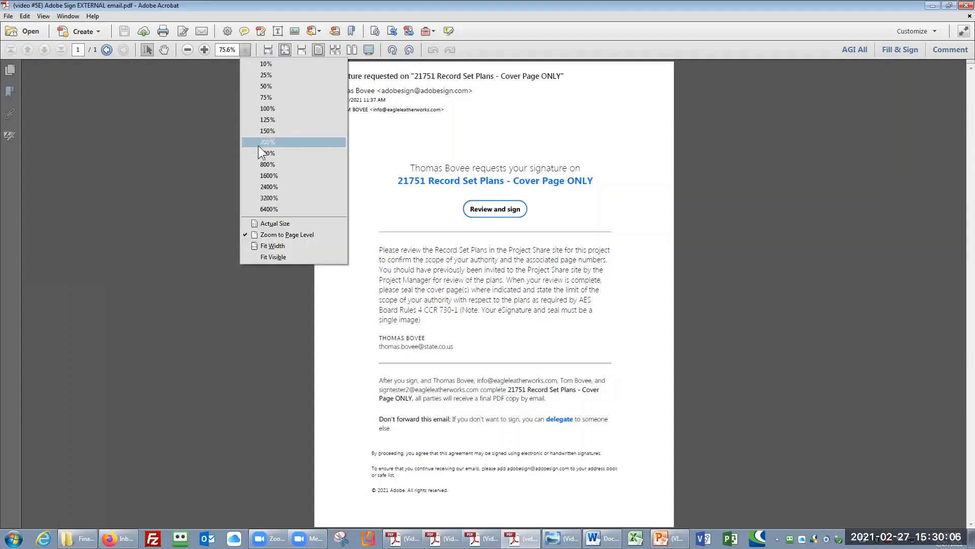
pyautogui.click(264, 142)
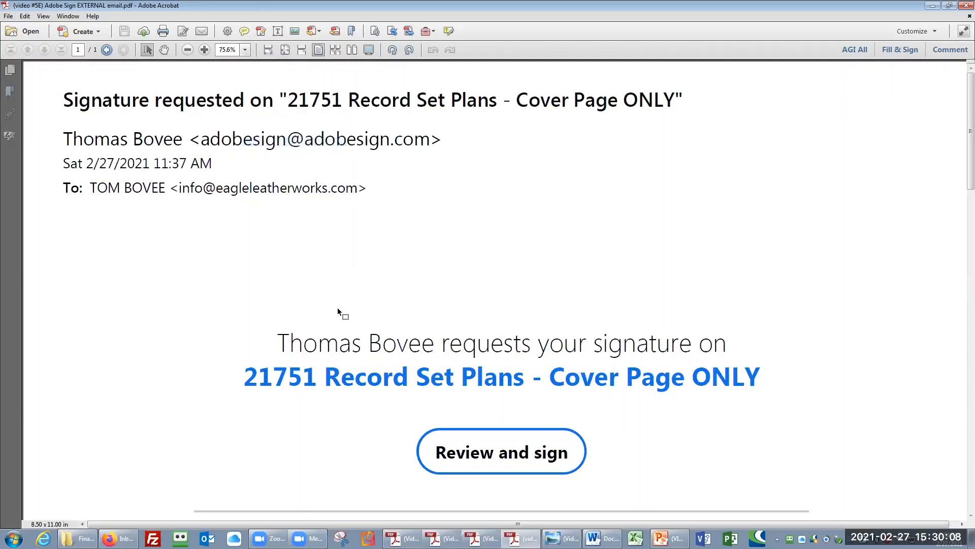
pyautogui.scroll(-1, 338, 309)
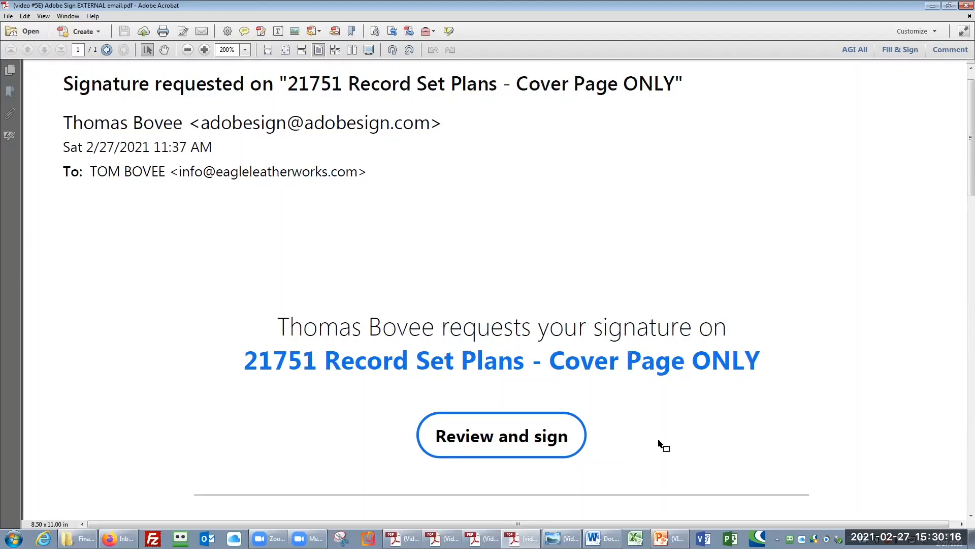
pyautogui.click(510, 438)
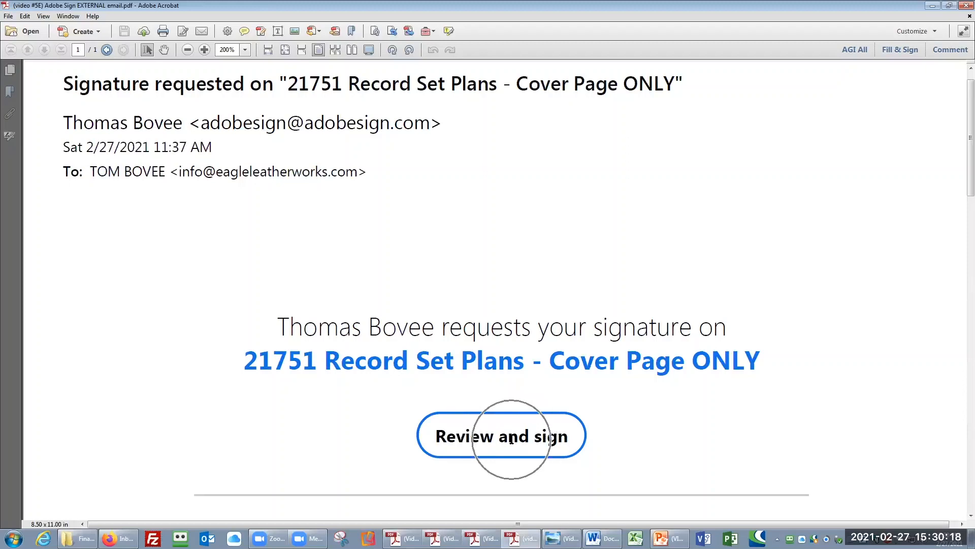
pyautogui.scroll(-1, 511, 438)
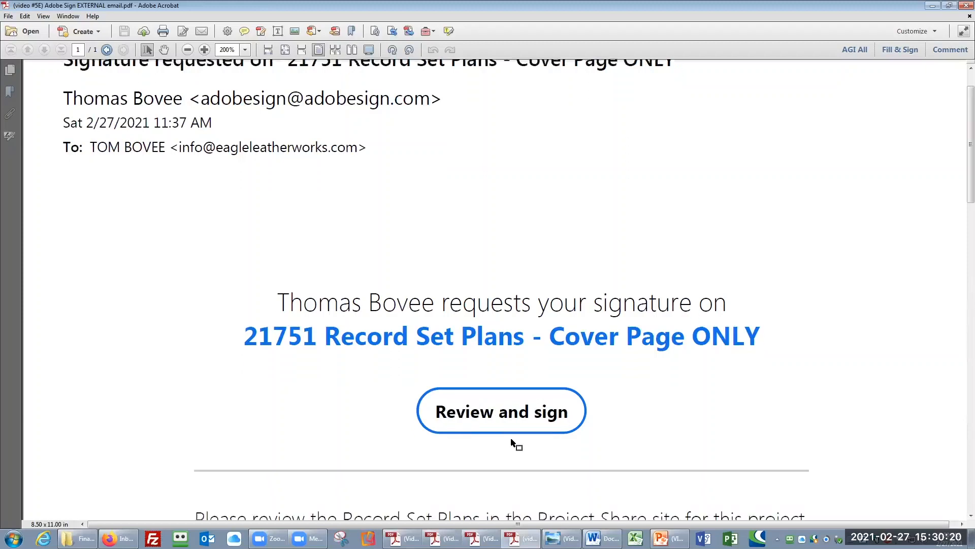
pyautogui.scroll(-5, 516, 440)
pyautogui.scroll(-4, 518, 432)
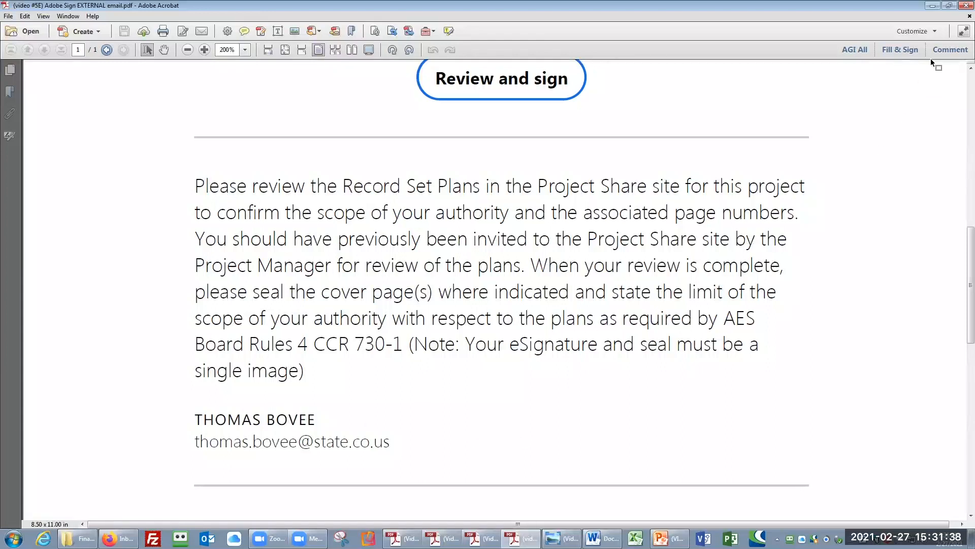
# Minimize the open documents, template image and presentation, and switch to the last Adobe Sign page in the browser.
pyautogui.click(932, 6)
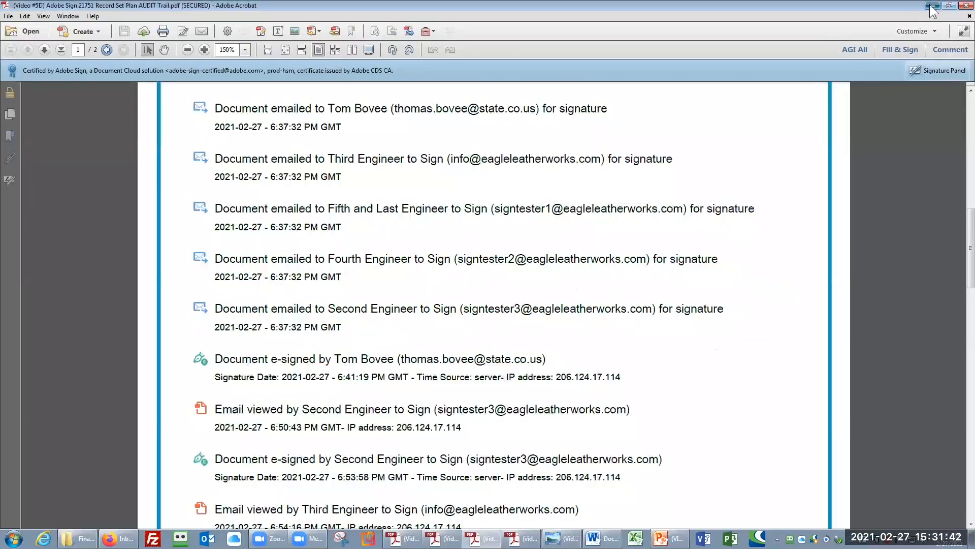
pyautogui.click(932, 6)
pyautogui.click(932, 6)
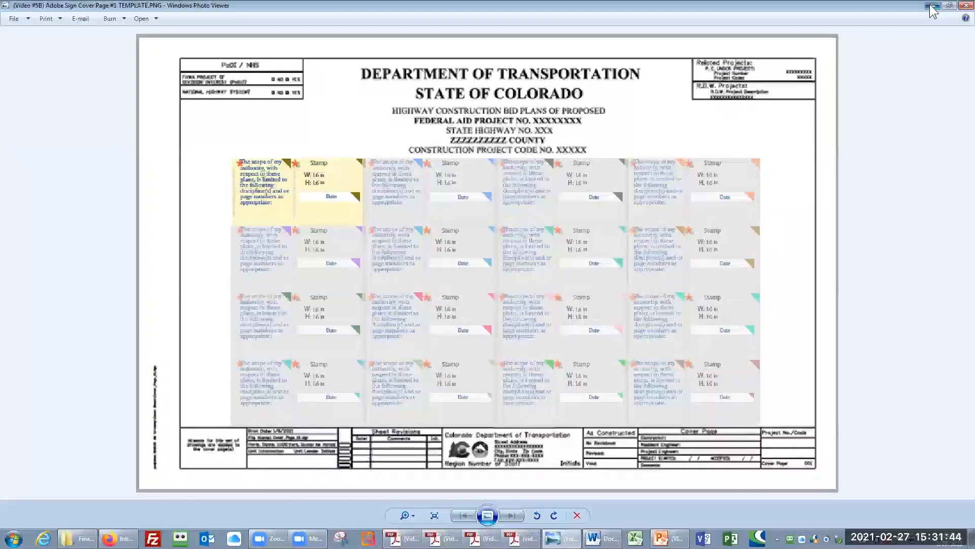
pyautogui.click(931, 6)
pyautogui.click(932, 6)
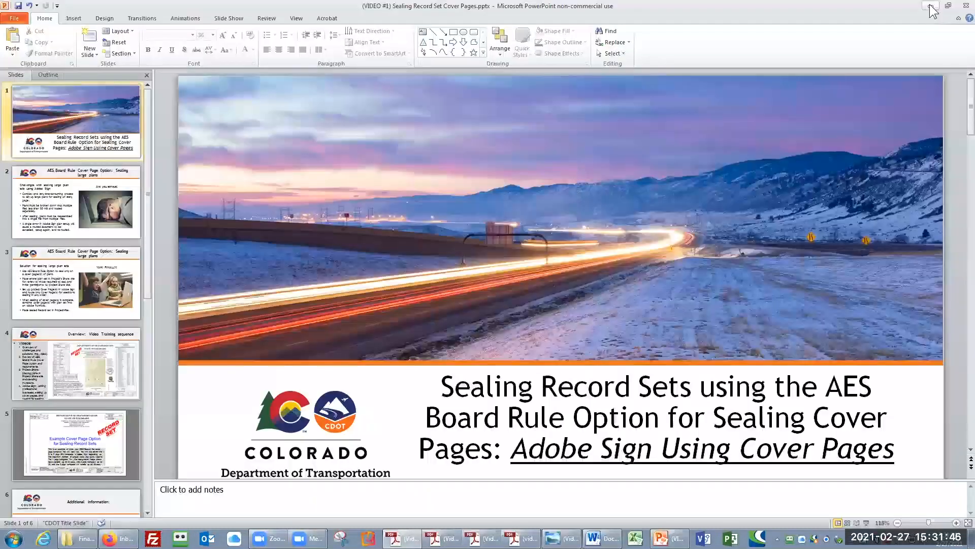
pyautogui.click(931, 6)
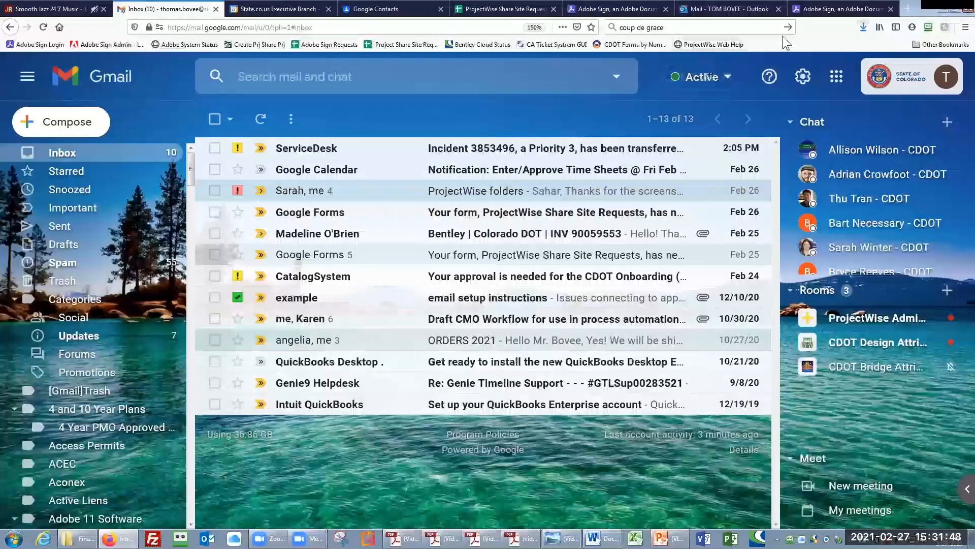
pyautogui.click(831, 8)
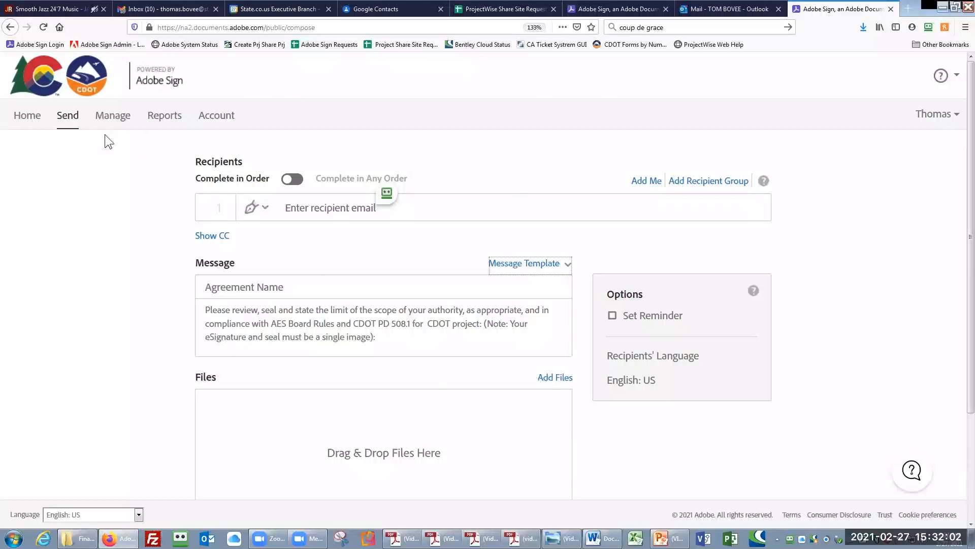
# Open the agreement management page and look over the signed documents list and the main navigation options.
pyautogui.click(108, 118)
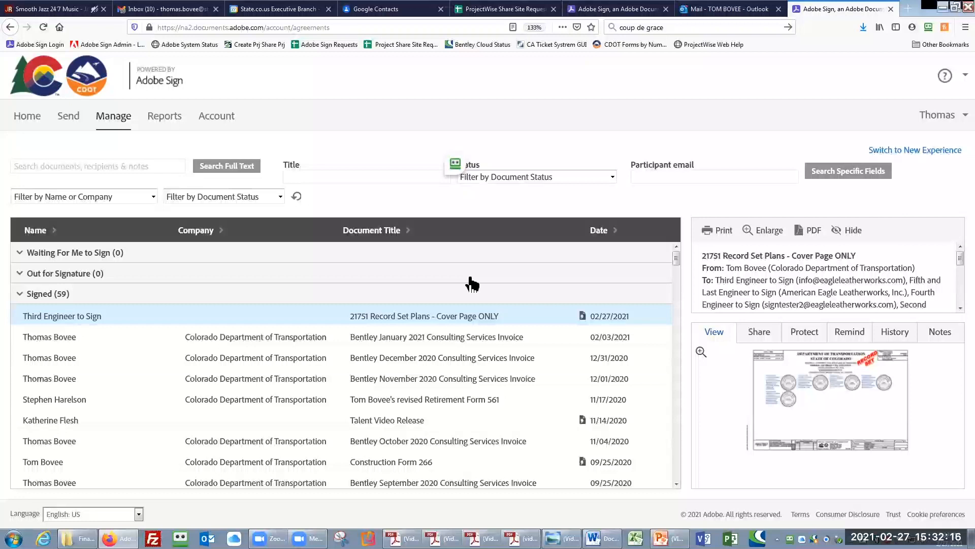
pyautogui.press('ctrl')
pyautogui.press('ctrl')
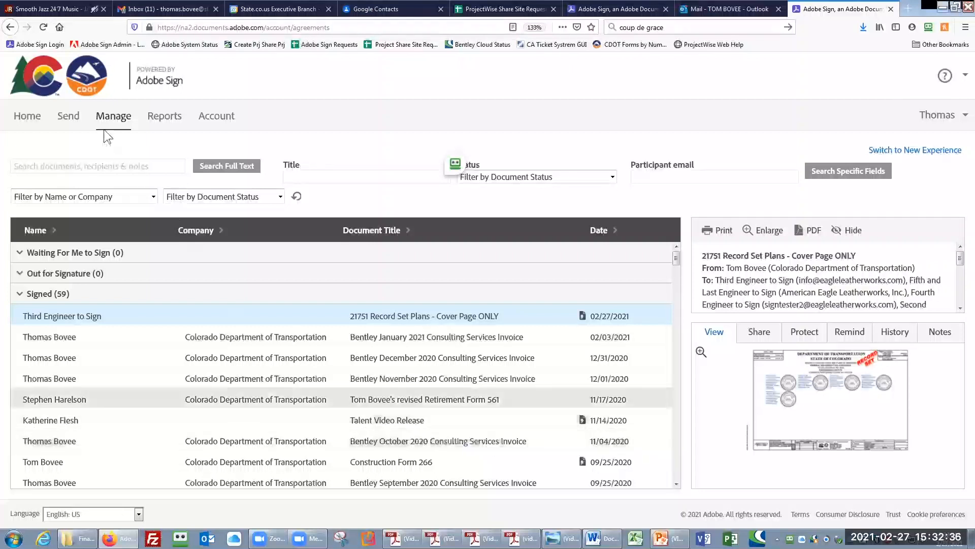
pyautogui.click(160, 121)
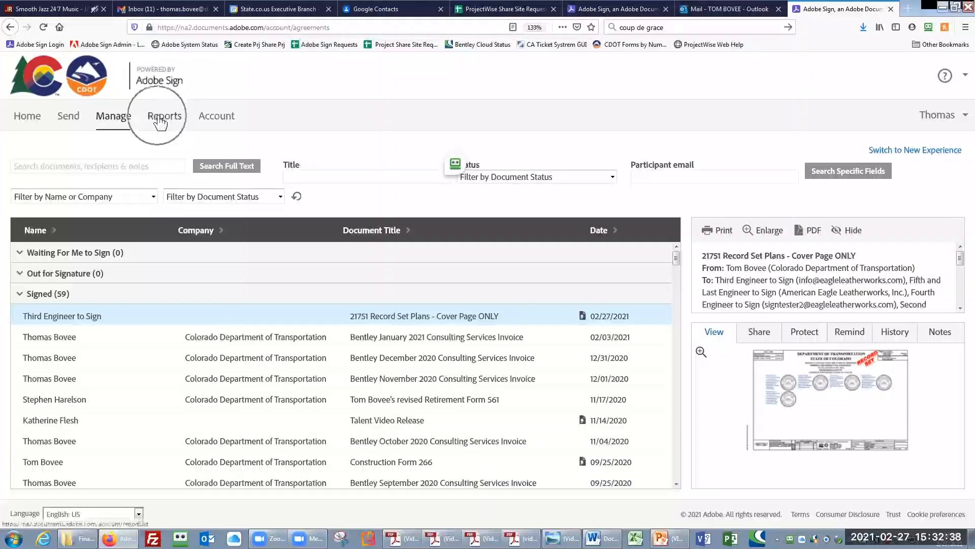
pyautogui.click(66, 121)
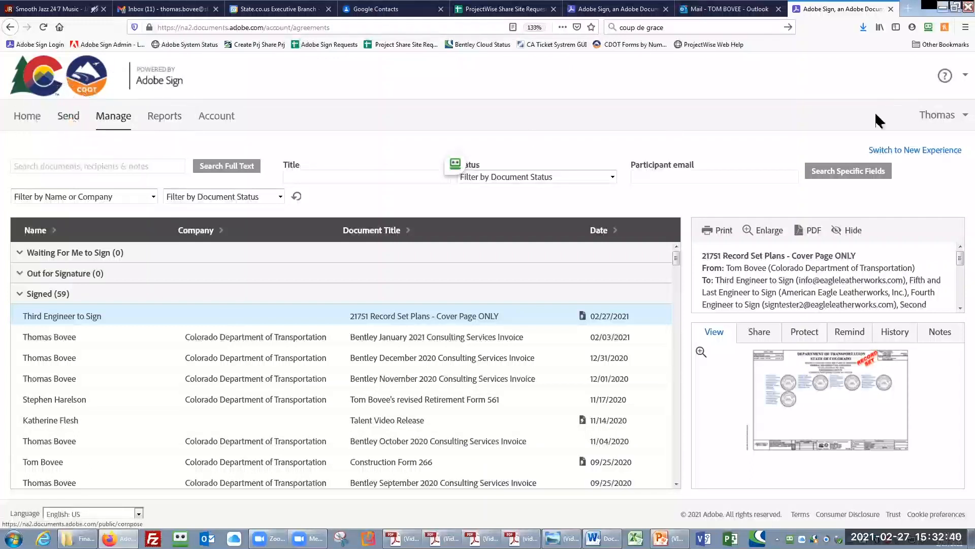
pyautogui.click(919, 152)
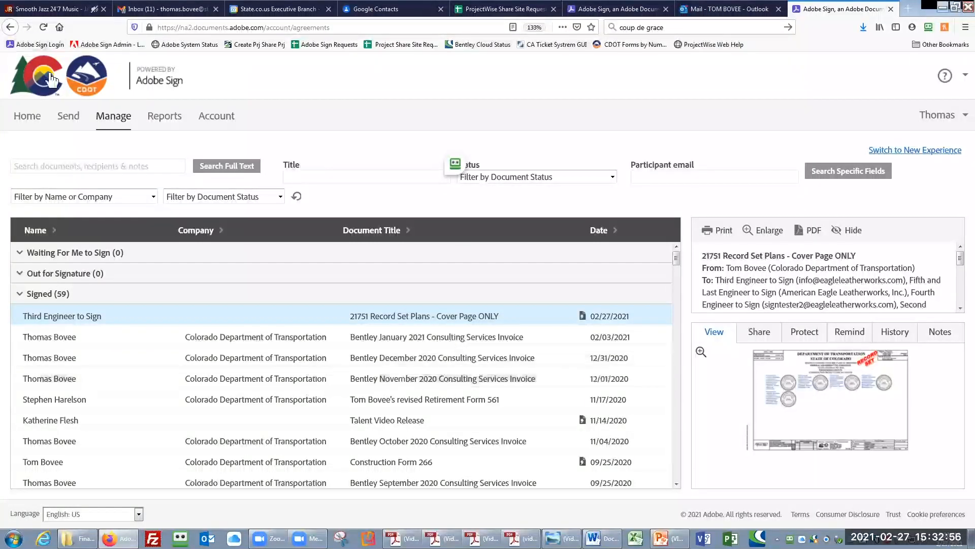
# Start a new agreement with recipients set to Complete in Any Order, and add yourself as the first recipient.
pyautogui.click(69, 116)
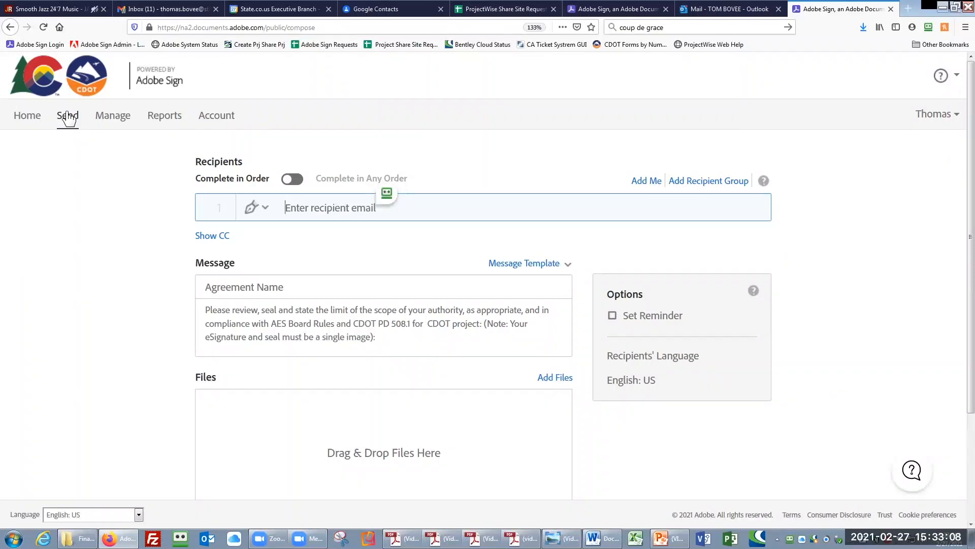
pyautogui.click(297, 179)
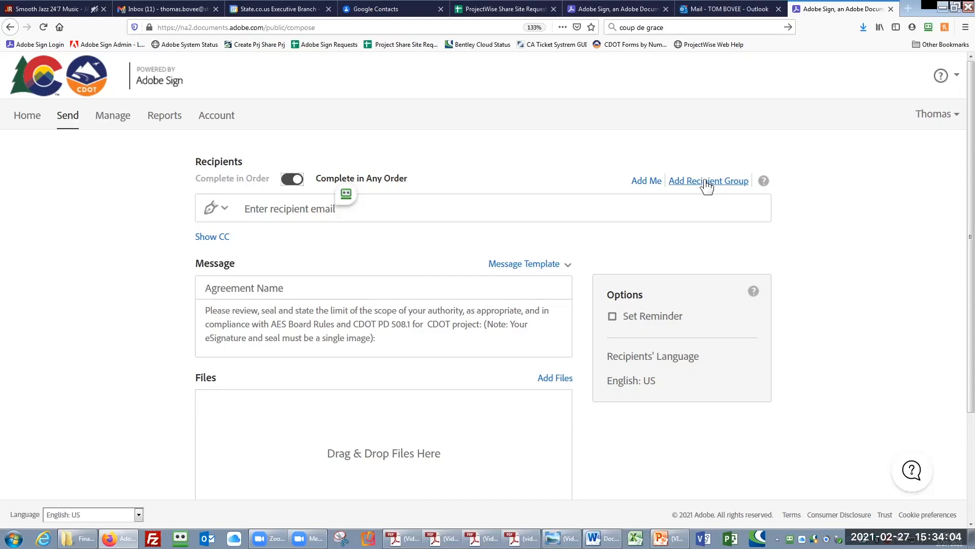
pyautogui.click(258, 208)
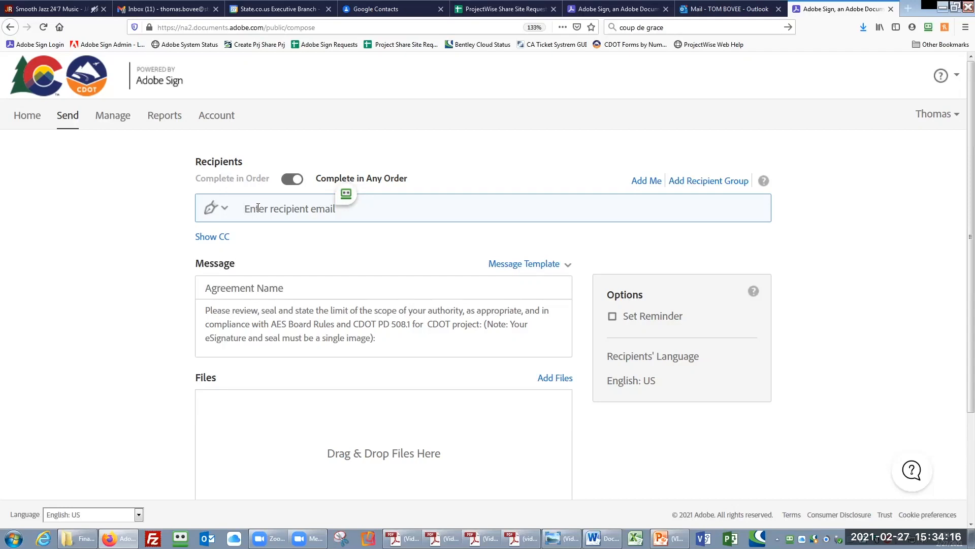
pyautogui.write('thom')
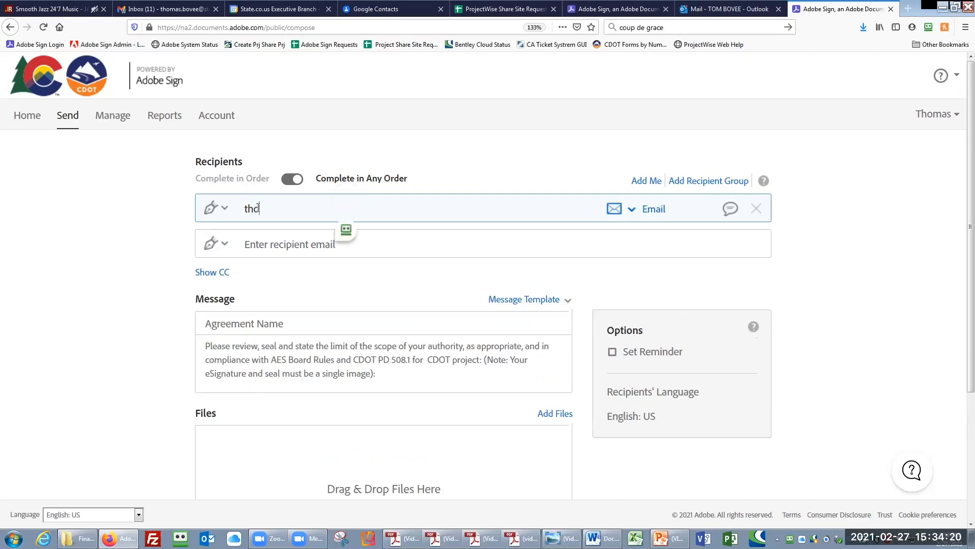
pyautogui.write('as')
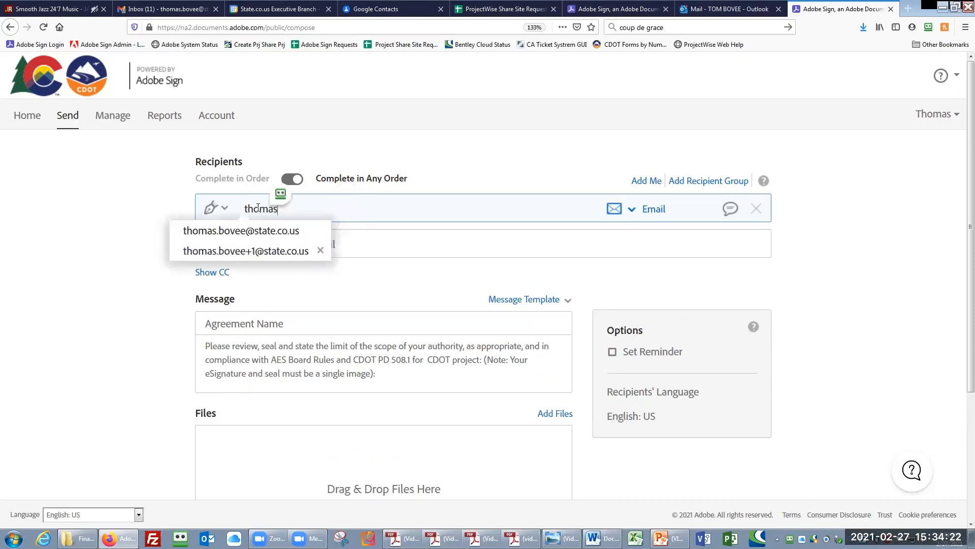
pyautogui.click(233, 231)
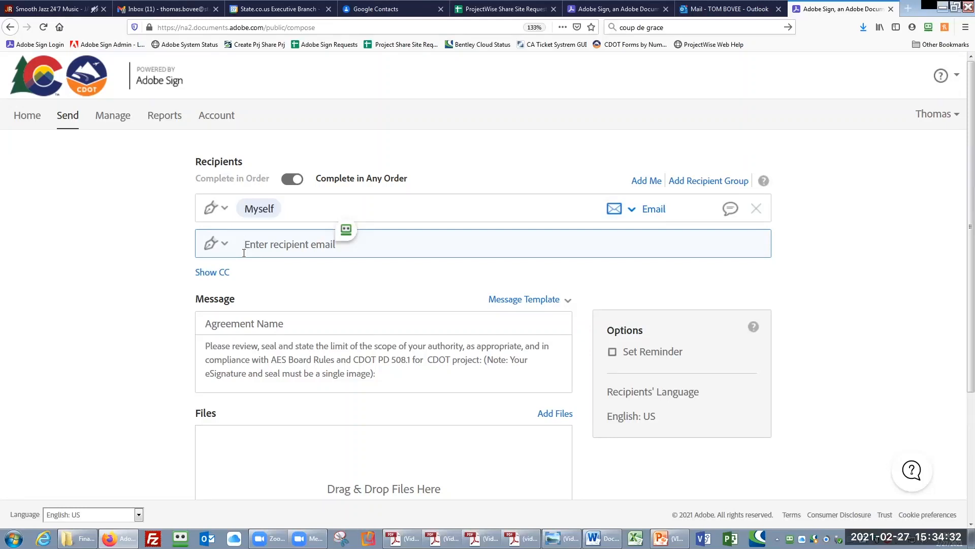
# Add the info address and the first sign tester's e-mail as the second and third recipients.
pyautogui.write('info')
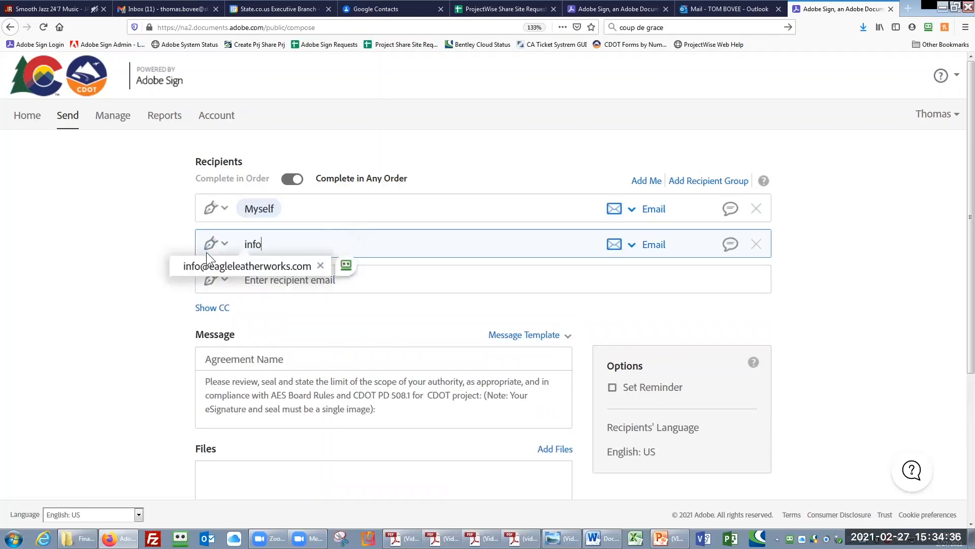
pyautogui.click(209, 267)
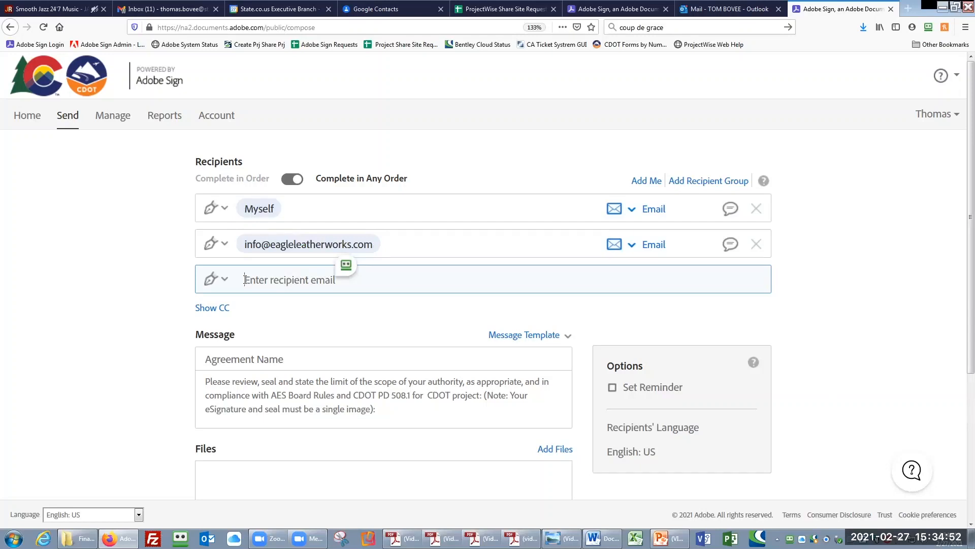
pyautogui.write('sign')
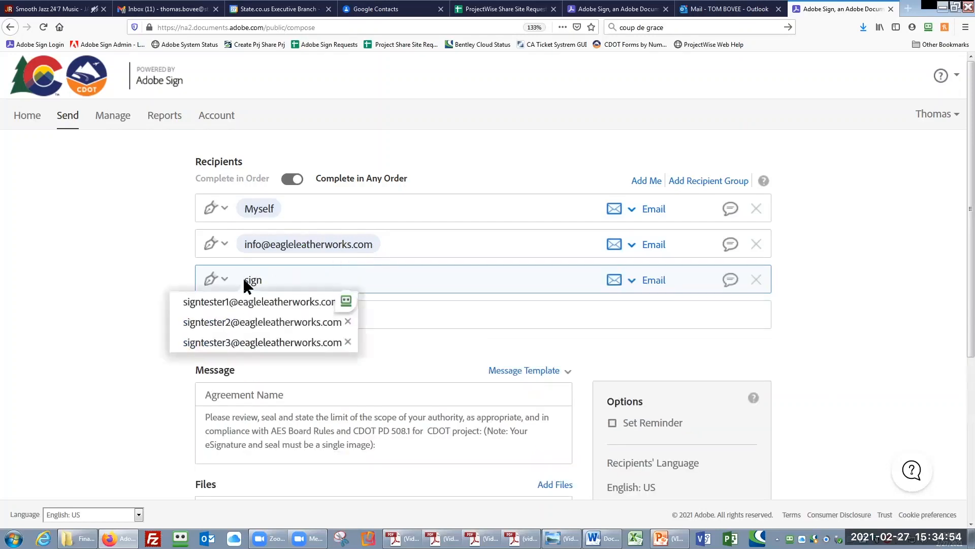
pyautogui.click(249, 301)
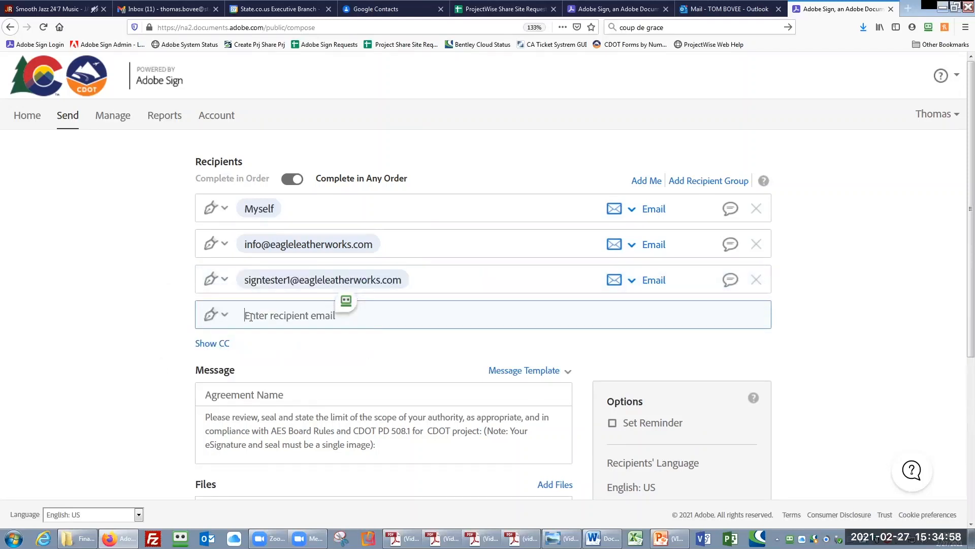
# Add the second and third sign testers' e-mail addresses as the fourth and fifth recipients.
pyautogui.write('sign')
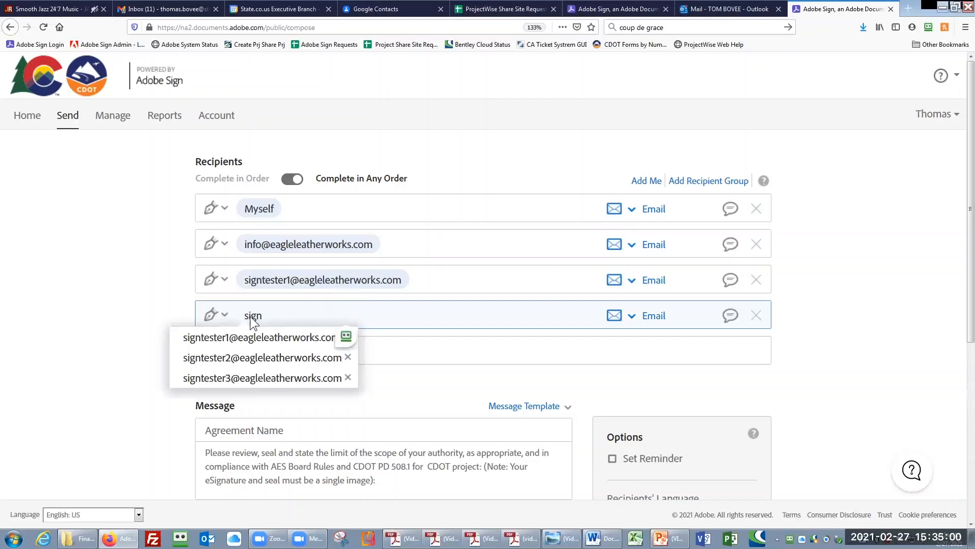
pyautogui.press('Down')
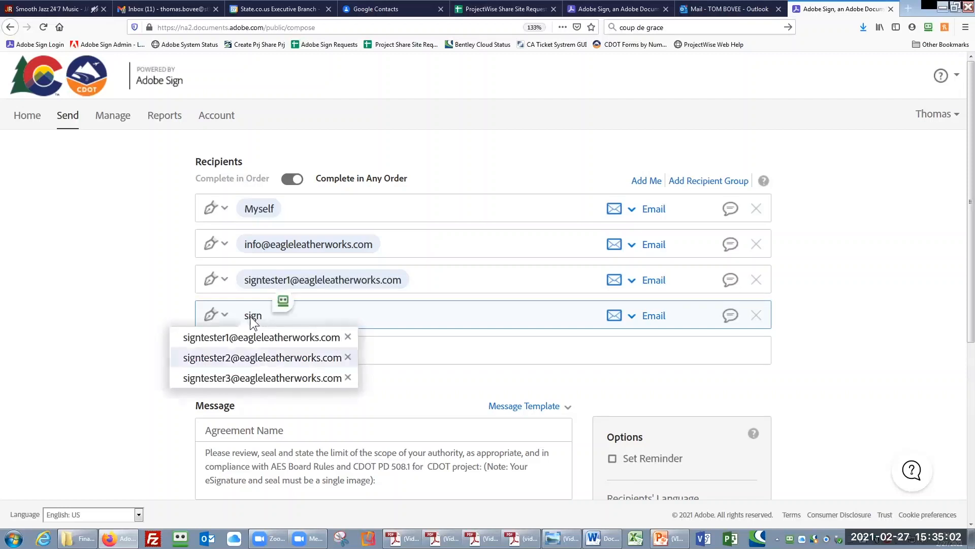
pyautogui.press('Return')
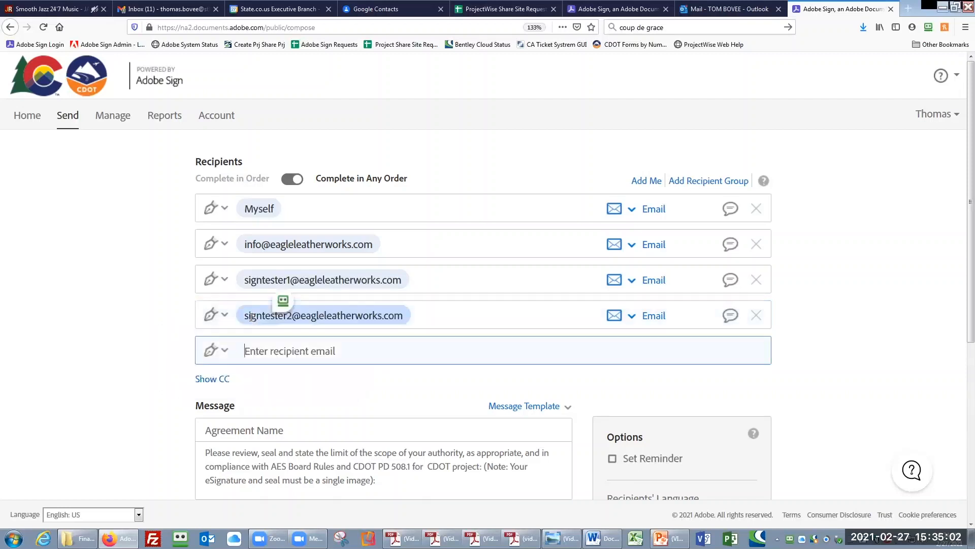
pyautogui.rightClick(272, 350)
pyautogui.click(259, 352)
pyautogui.write('sign')
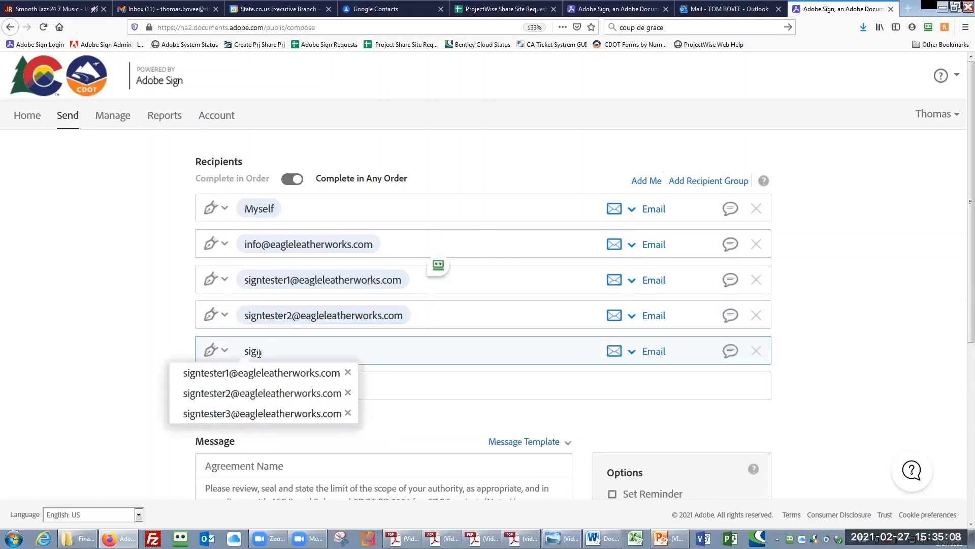
pyautogui.click(244, 413)
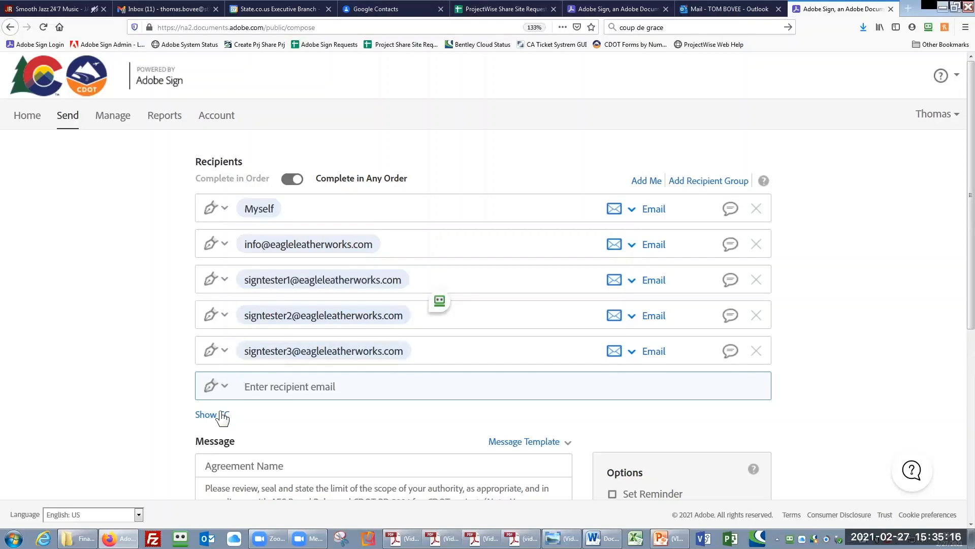
# View the private message form for the first sign tester and close it without writing a message.
pyautogui.scroll(-2, 510, 309)
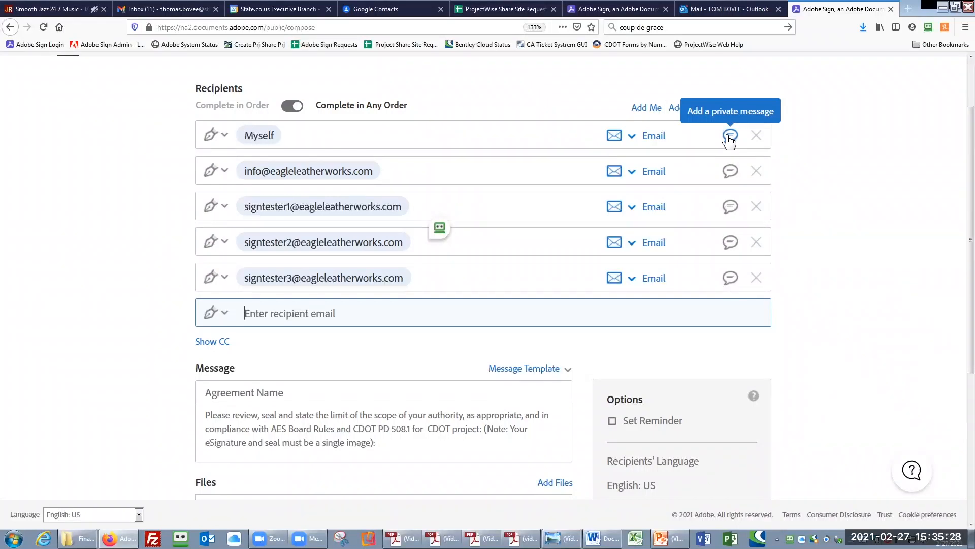
pyautogui.click(730, 207)
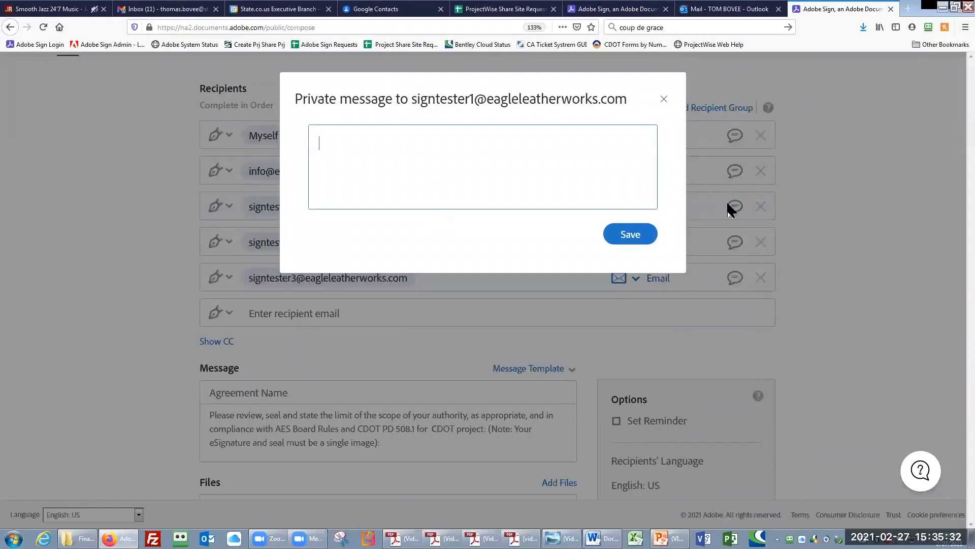
pyautogui.click(664, 100)
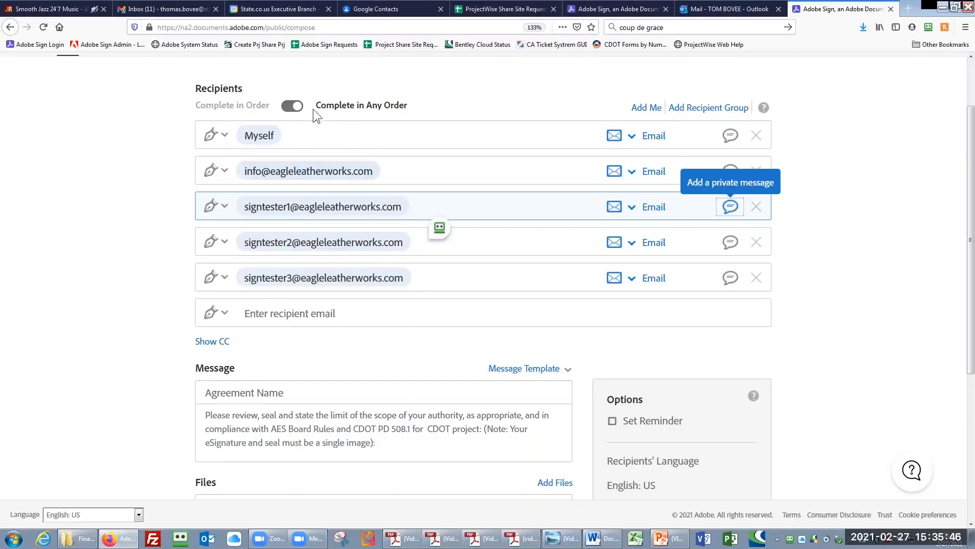
# Fill the agreement message from the Record Set Cover Page Message Template and look over its text.
pyautogui.scroll(-3, 369, 245)
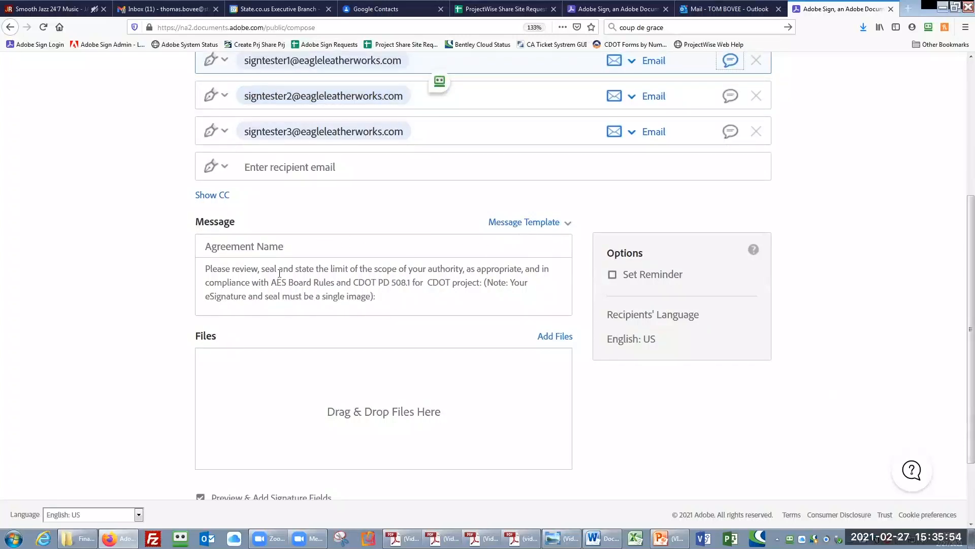
pyautogui.click(568, 225)
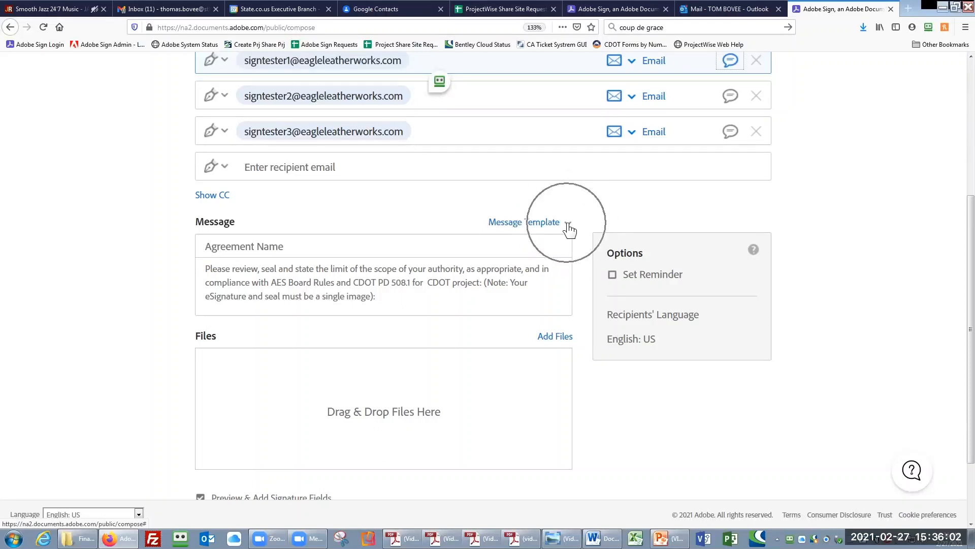
pyautogui.click(568, 225)
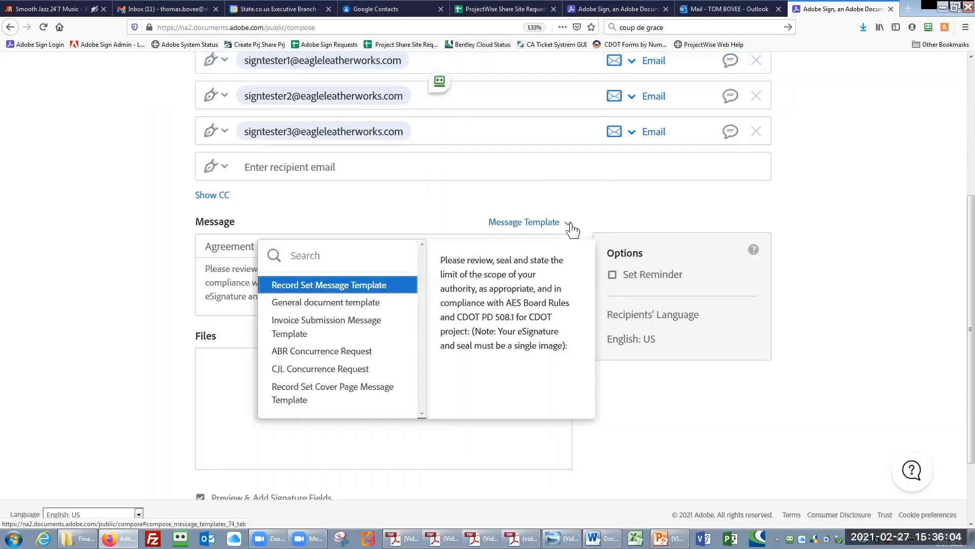
pyautogui.click(333, 397)
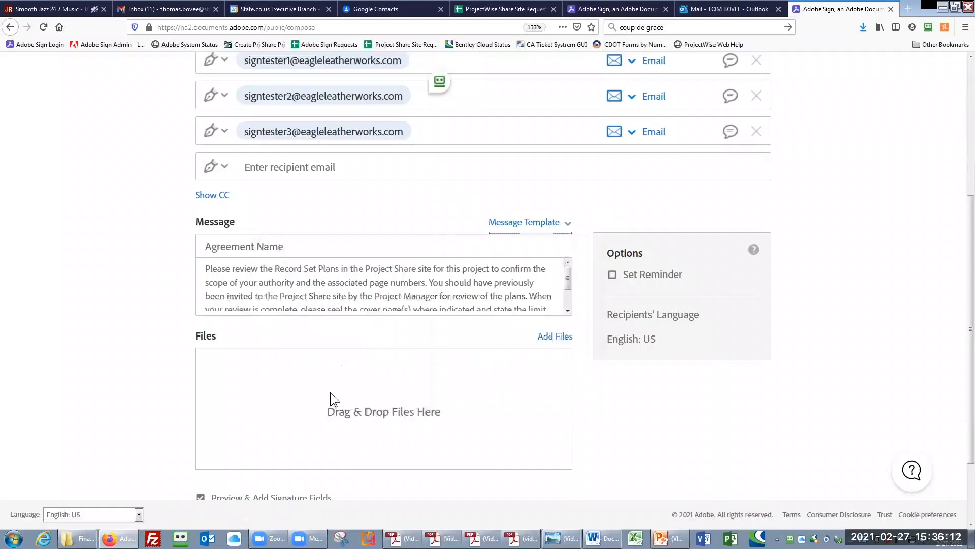
pyautogui.moveTo(566, 279)
pyautogui.mouseDown()
pyautogui.moveTo(561, 298)
pyautogui.moveTo(565, 269)
pyautogui.mouseUp()
pyautogui.press('ctrl')
pyautogui.press('ctrl')
# Enable the recipient reminder and set it to repeat every business day.
pyautogui.click(609, 279)
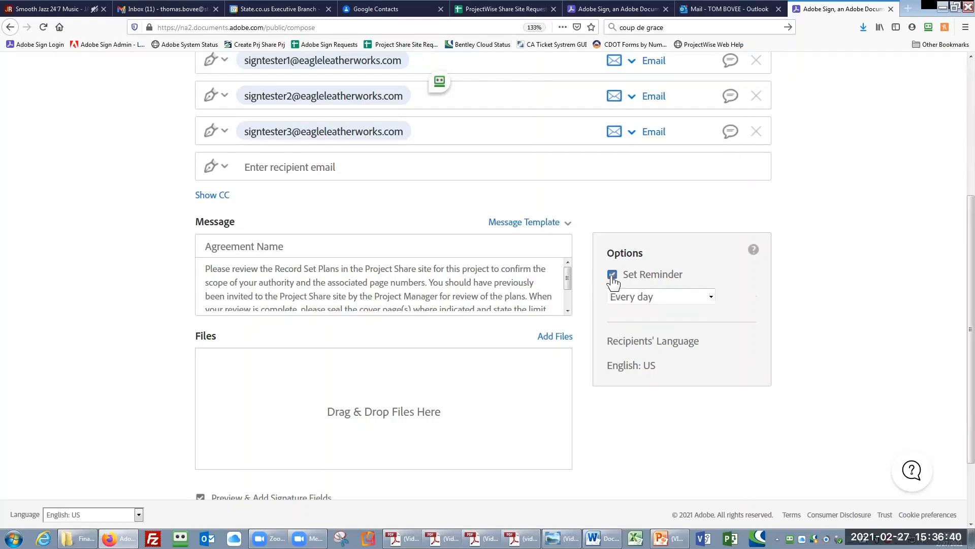
pyautogui.click(711, 297)
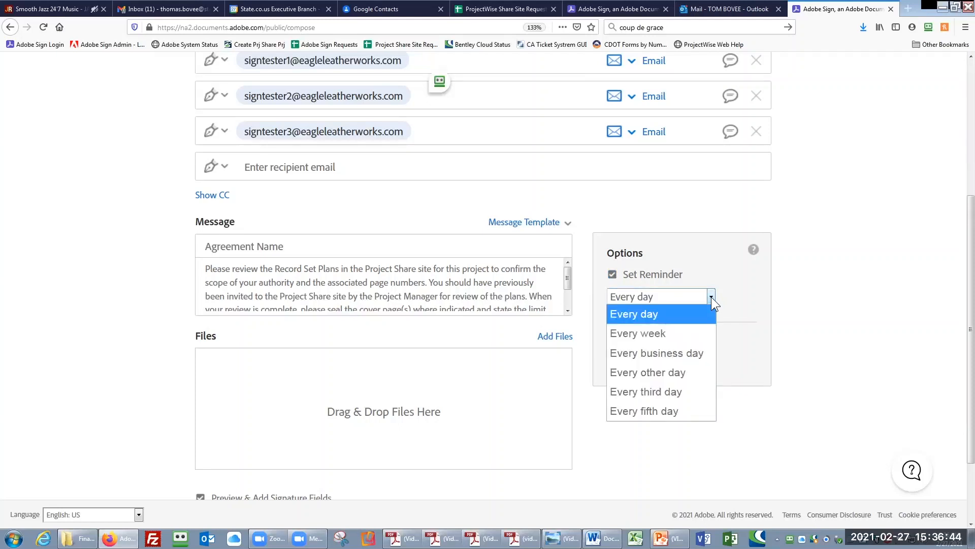
pyautogui.click(665, 354)
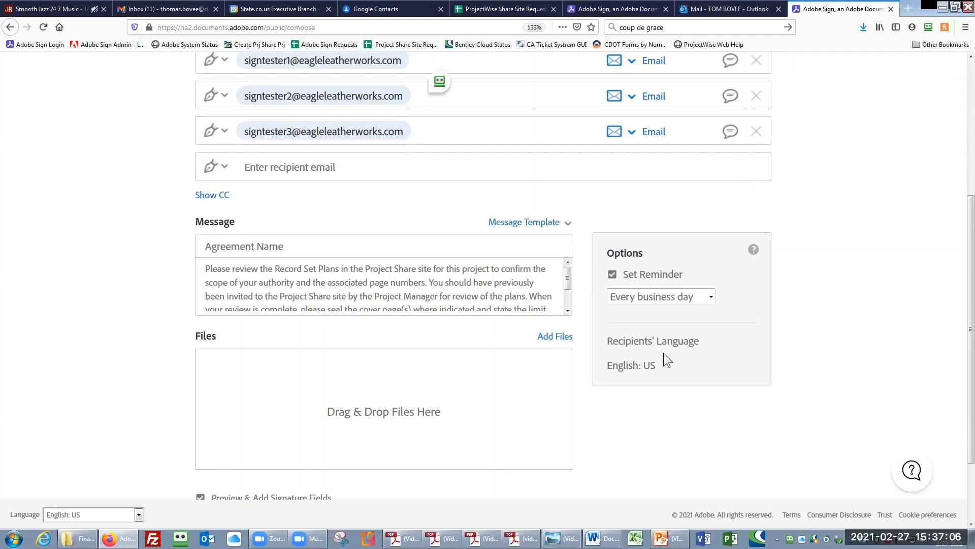
# Attach "(Video #5A) Adobe Sign 21751 Record Set Plans - Cover Page ONLY.pdf" from the Final Presentation Video Materials folder to the agreement.
pyautogui.scroll(-2, 605, 325)
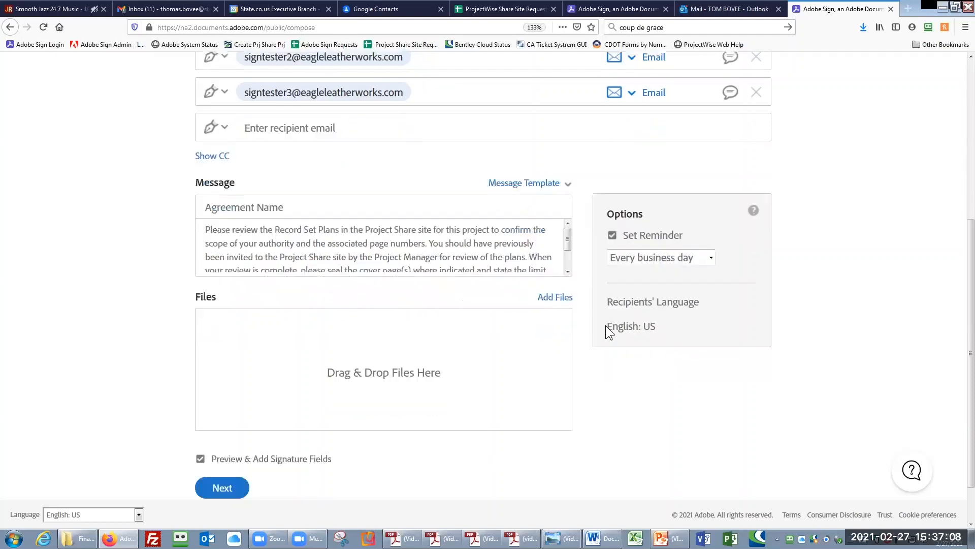
pyautogui.scroll(4, 605, 325)
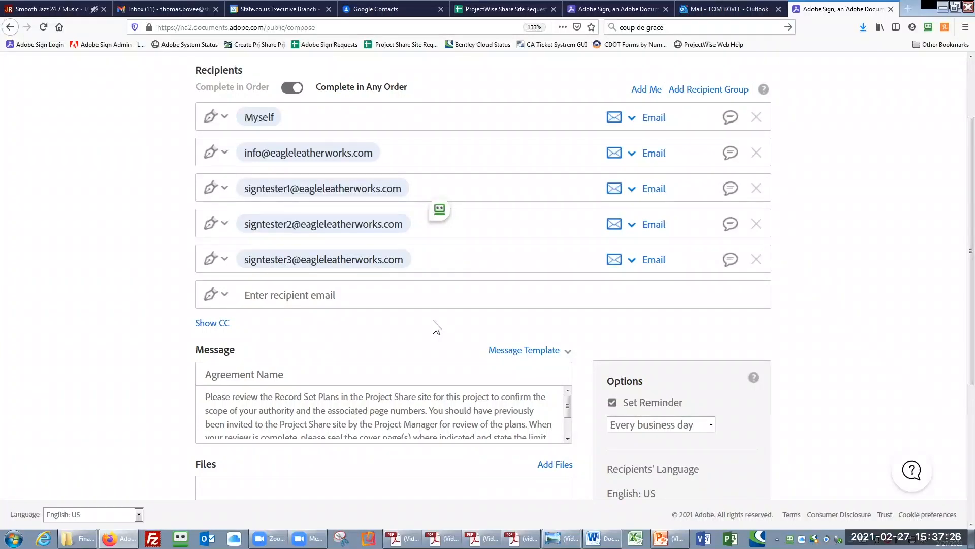
pyautogui.scroll(-5, 433, 320)
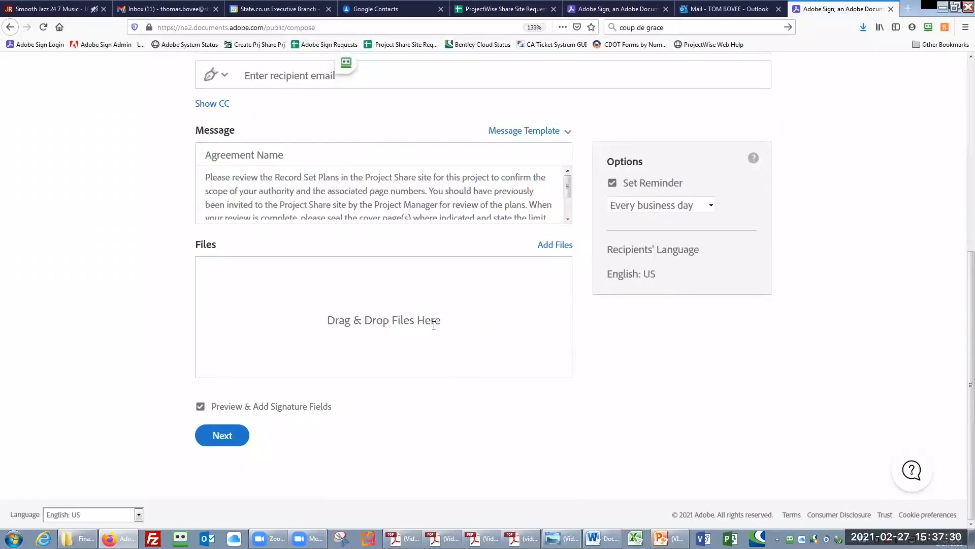
pyautogui.press('super+Right')
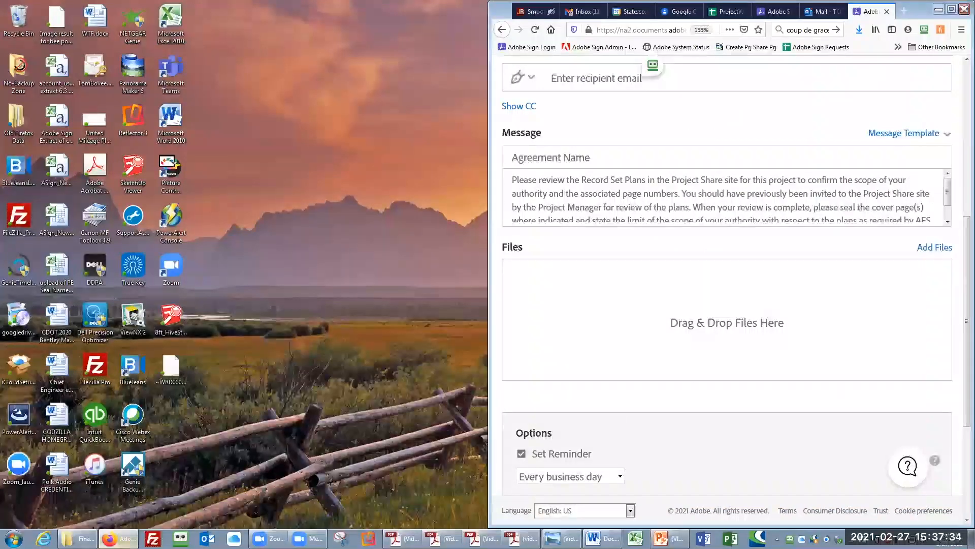
pyautogui.click(78, 538)
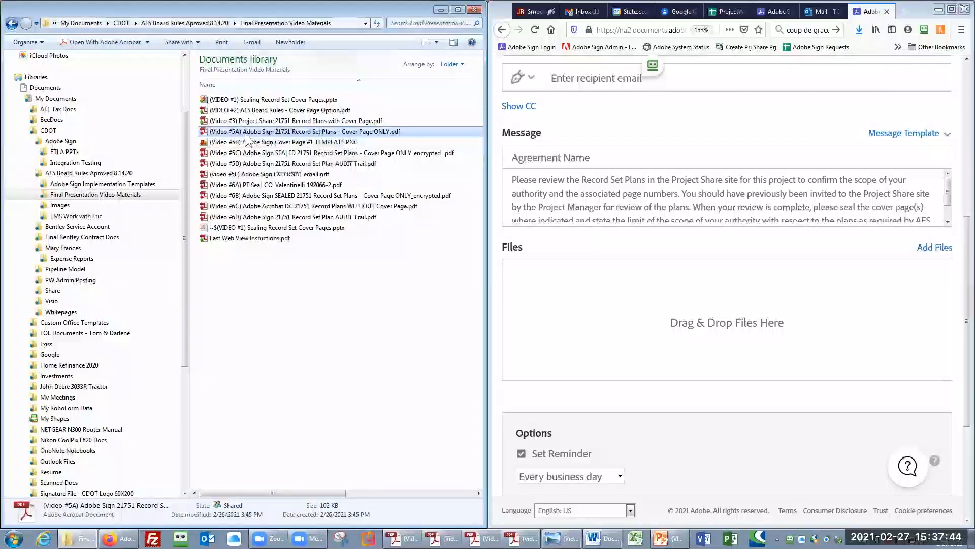
pyautogui.moveTo(339, 136); pyautogui.dragTo(681, 346)
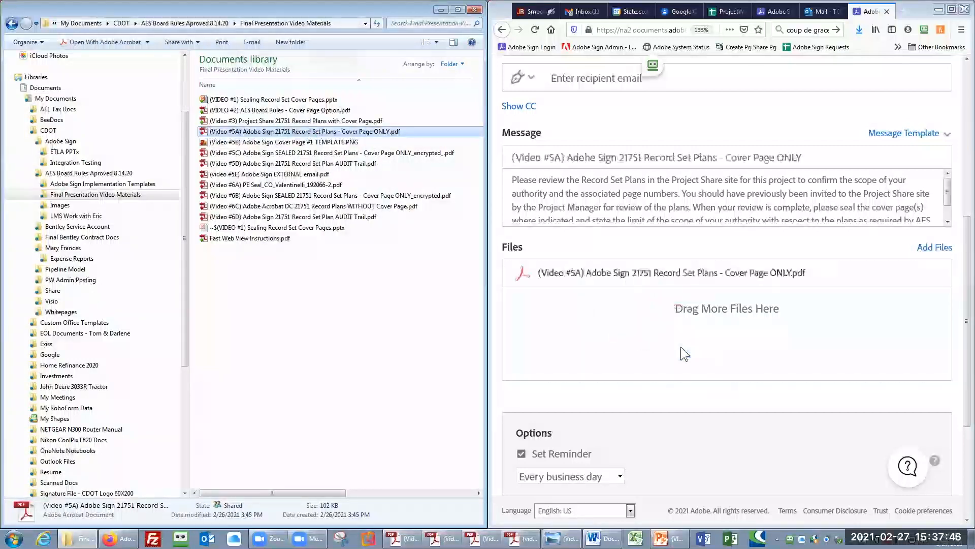
pyautogui.click(951, 10)
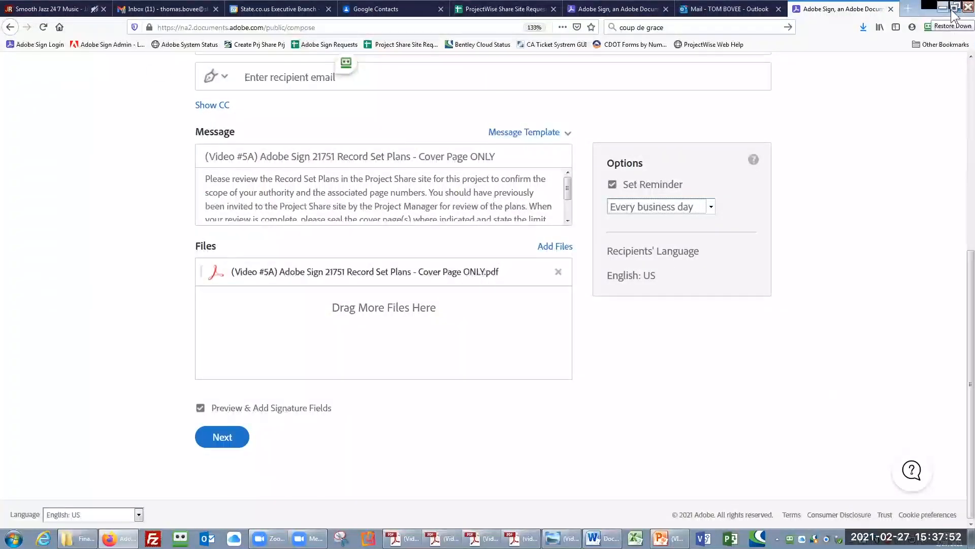
# Continue to signature field placement and display the cover page zoomed out, with the detected-fields notice and page controls hidden.
pyautogui.scroll(5, 594, 202)
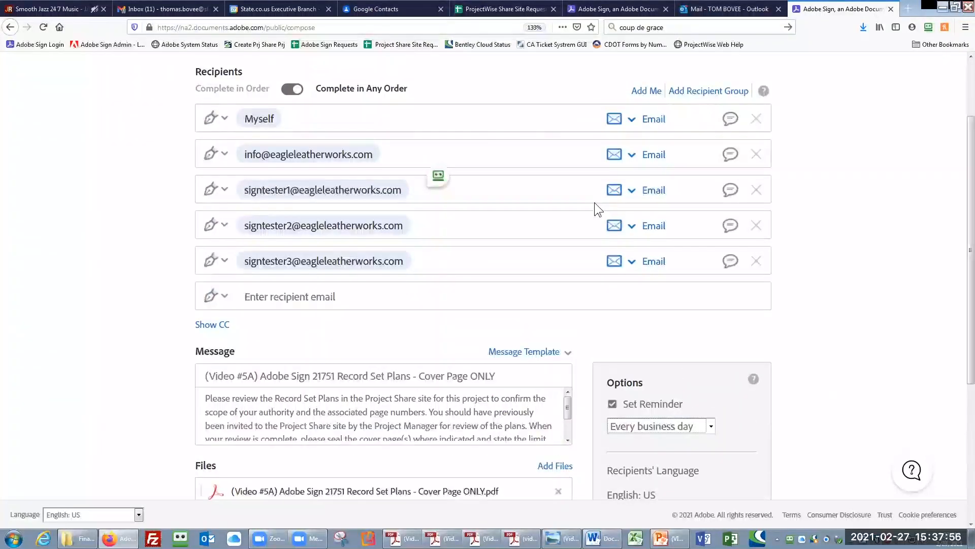
pyautogui.scroll(-5, 594, 202)
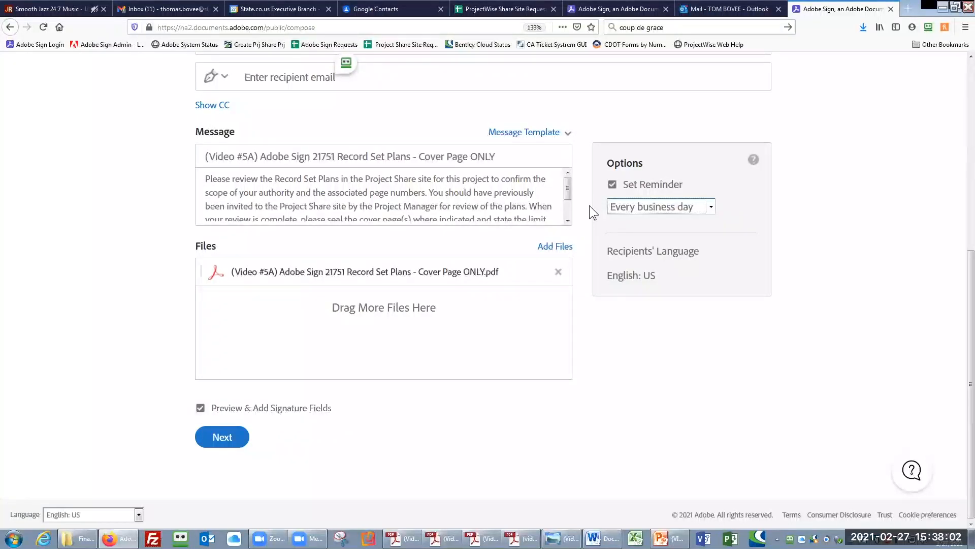
pyautogui.click(227, 436)
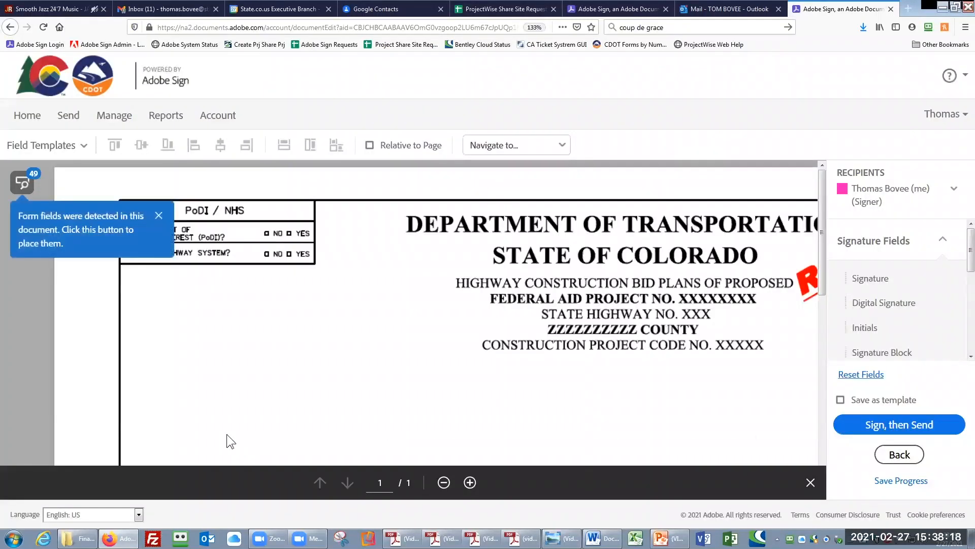
pyautogui.click(159, 219)
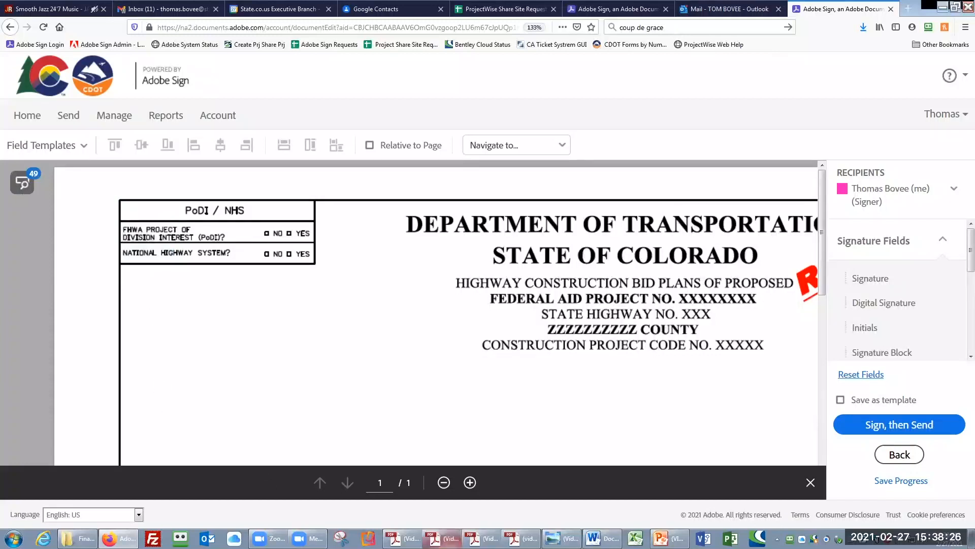
pyautogui.click(443, 484)
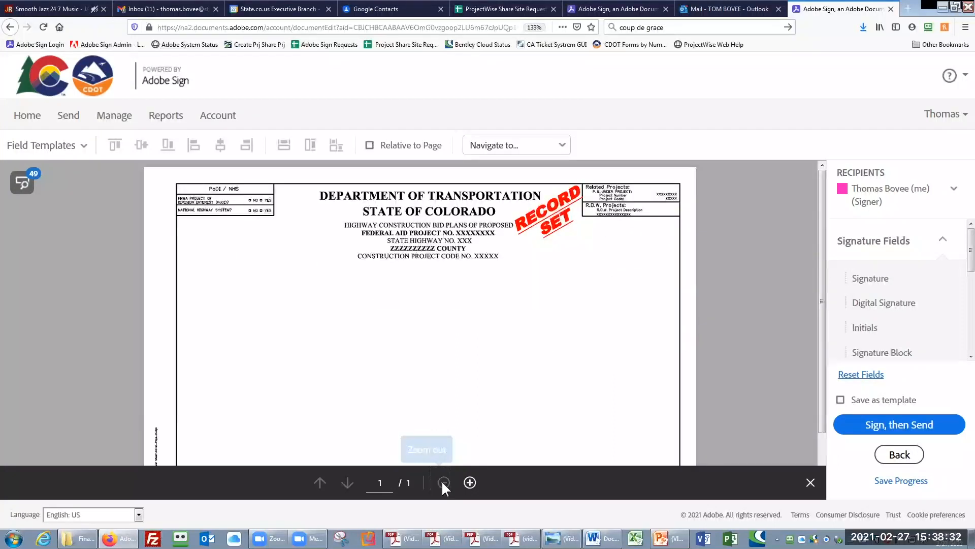
pyautogui.click(810, 482)
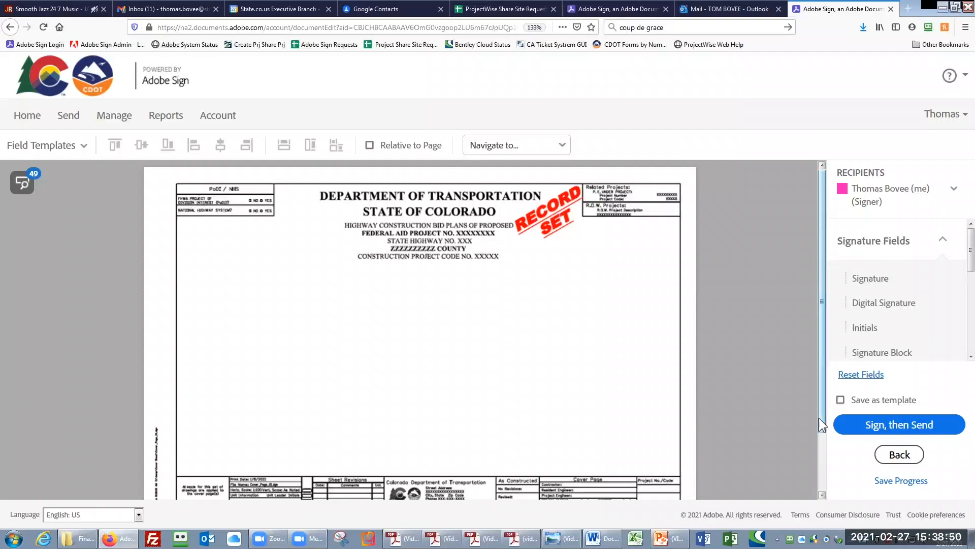
# Apply the field template "Record Set Plans (AES Board Rule Cover Pg Option) 1 Pg Template" to the cover page, starting on page 1.
pyautogui.click(84, 147)
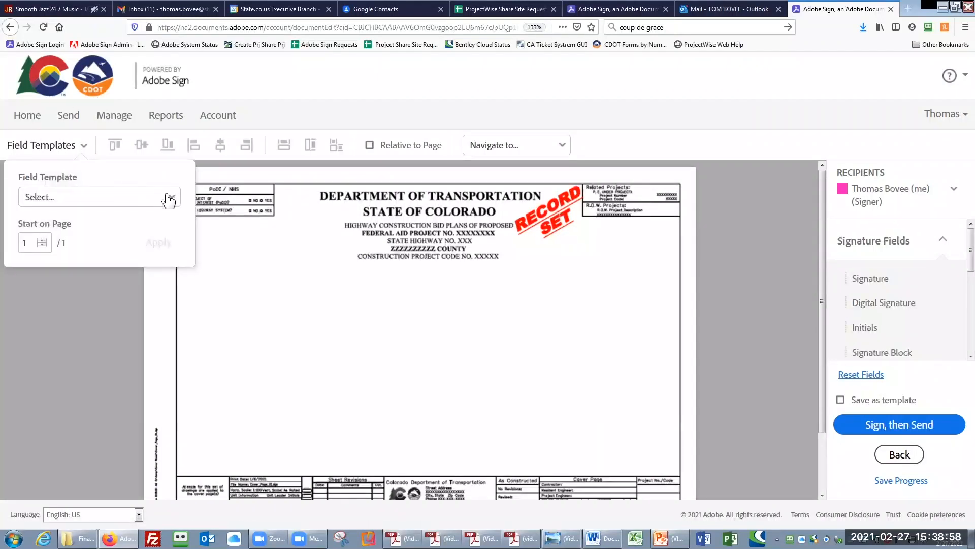
pyautogui.click(170, 200)
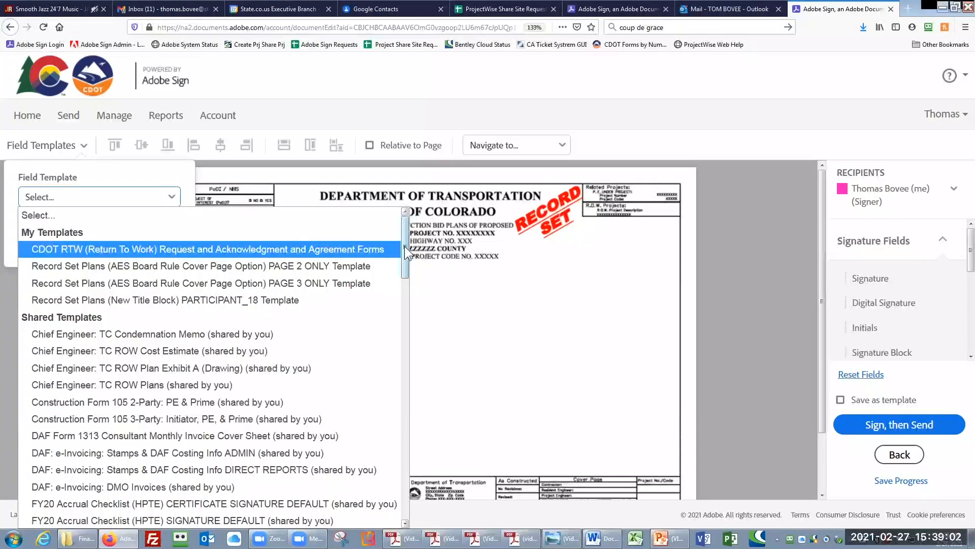
pyautogui.moveTo(404, 246); pyautogui.dragTo(404, 378)
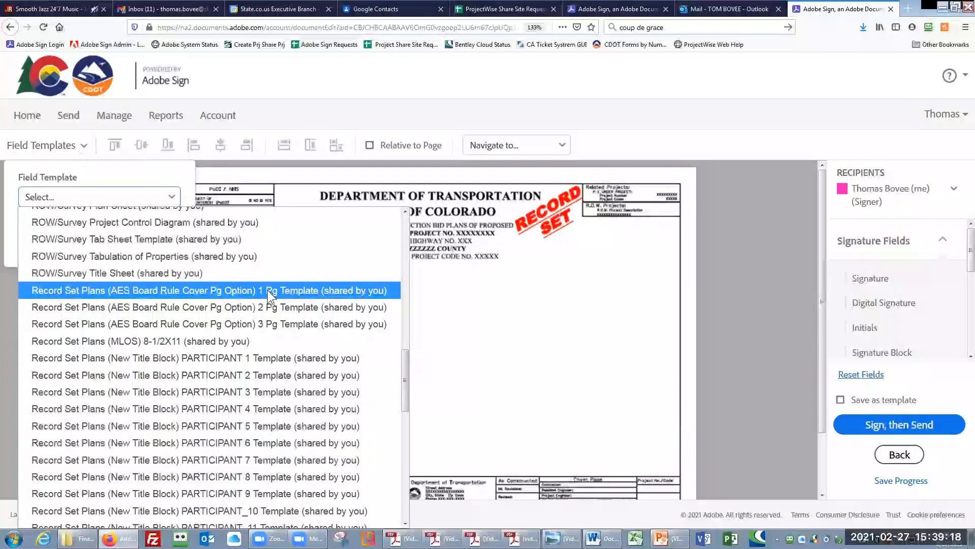
pyautogui.click(301, 289)
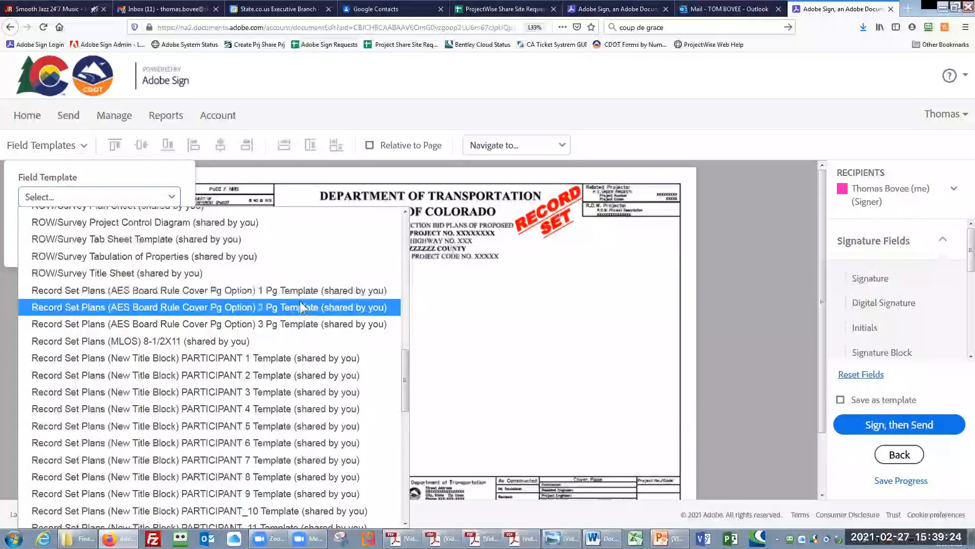
pyautogui.click(300, 304)
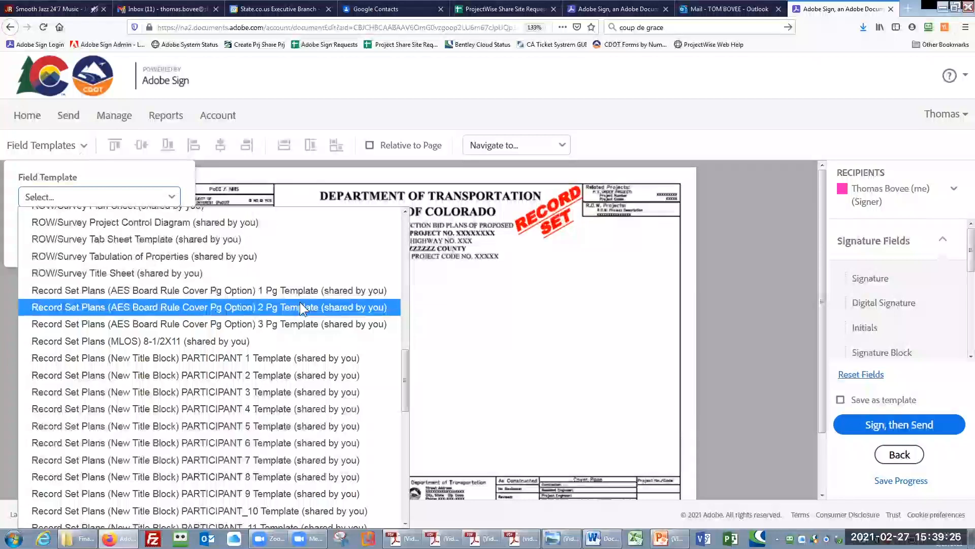
pyautogui.click(297, 323)
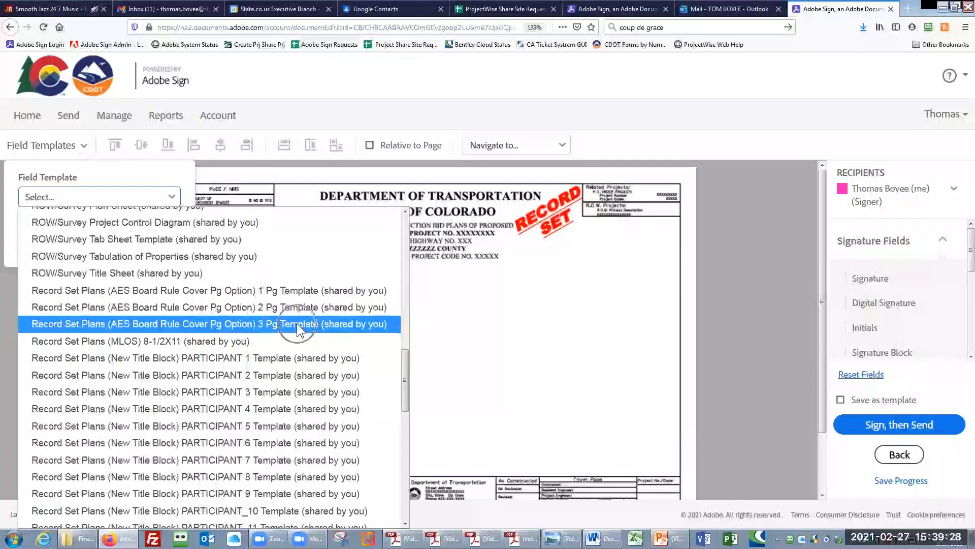
pyautogui.click(293, 294)
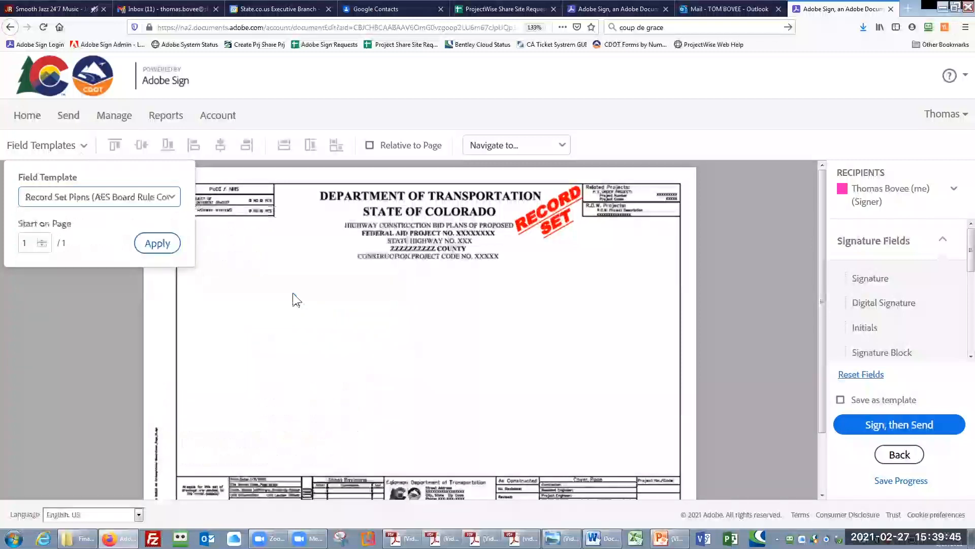
pyautogui.click(158, 243)
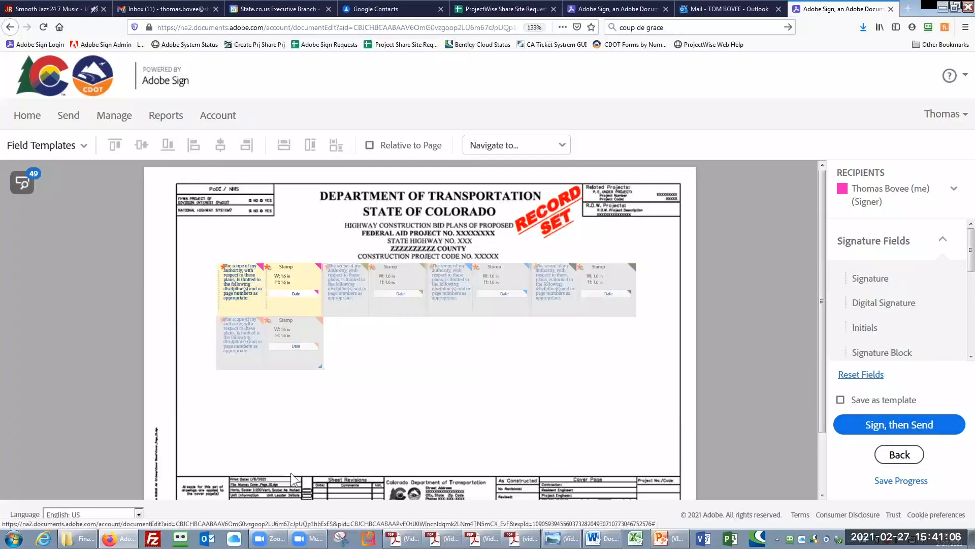
# Leave the field placement page without sending the agreement and go to the agreement management list.
pyautogui.click(927, 426)
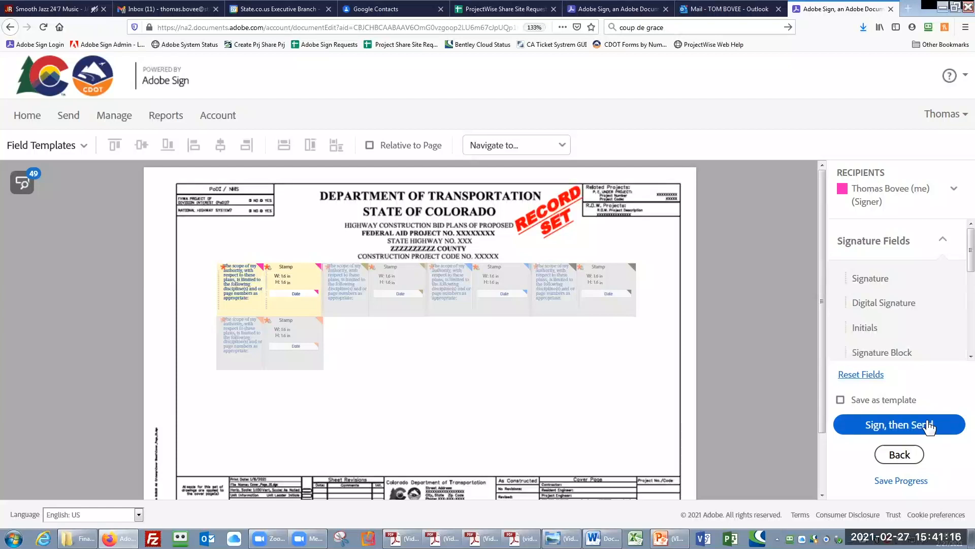
pyautogui.click(111, 118)
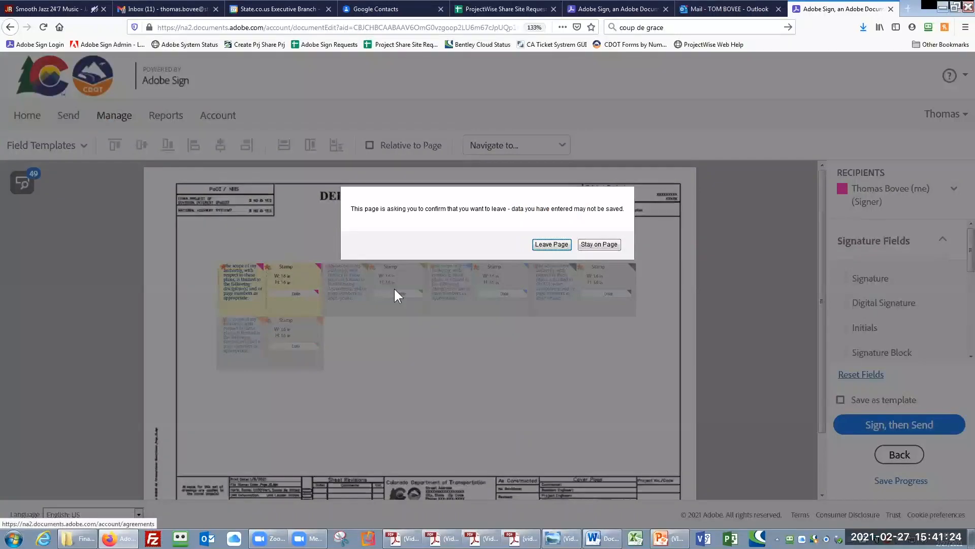
pyautogui.click(553, 244)
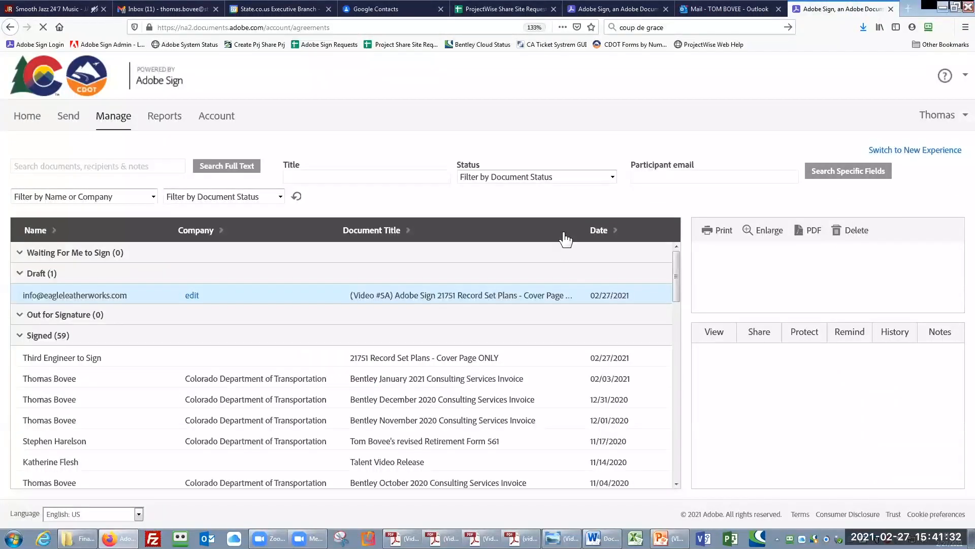
# Sort the agreements by document title and select the signed "21751 Record Set Plans - Cover Page ONLY" agreement.
pyautogui.click(364, 229)
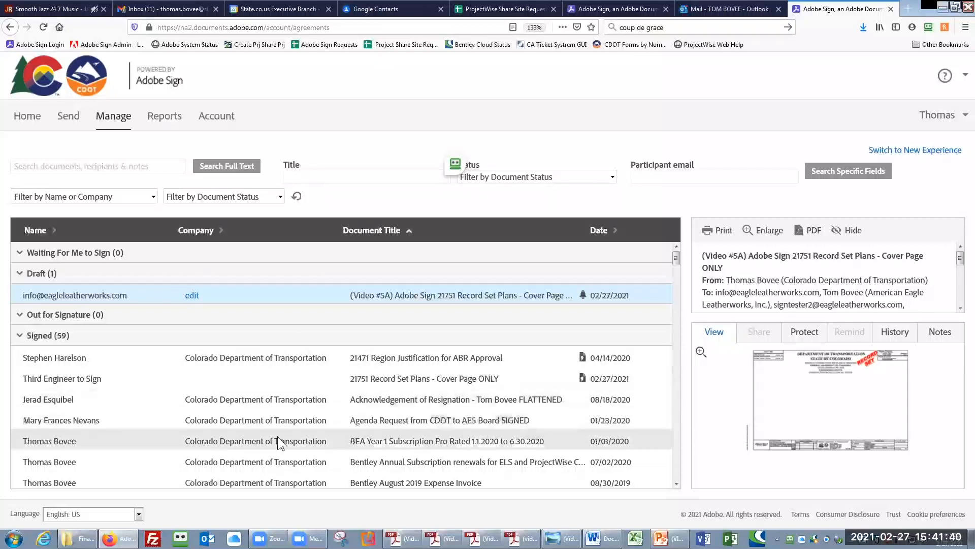
pyautogui.click(381, 383)
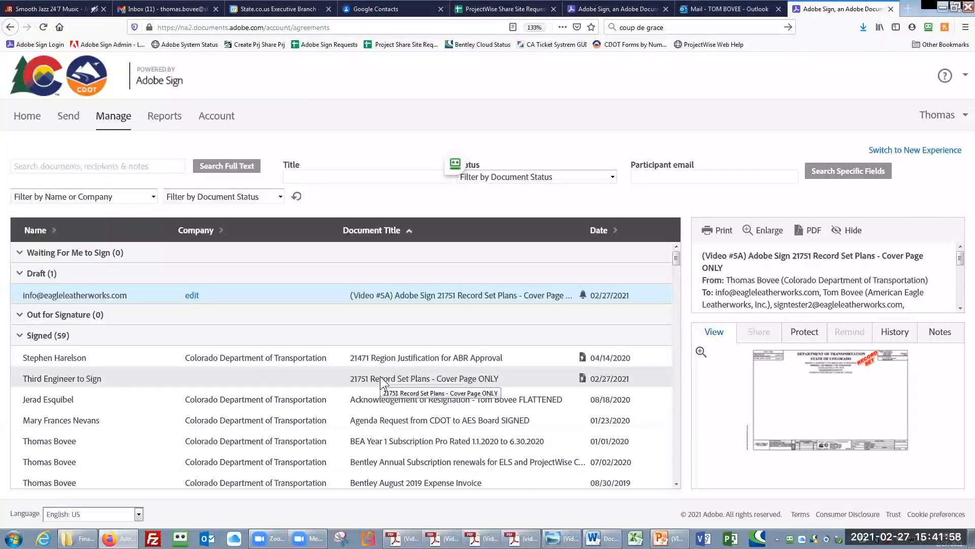
pyautogui.click(382, 383)
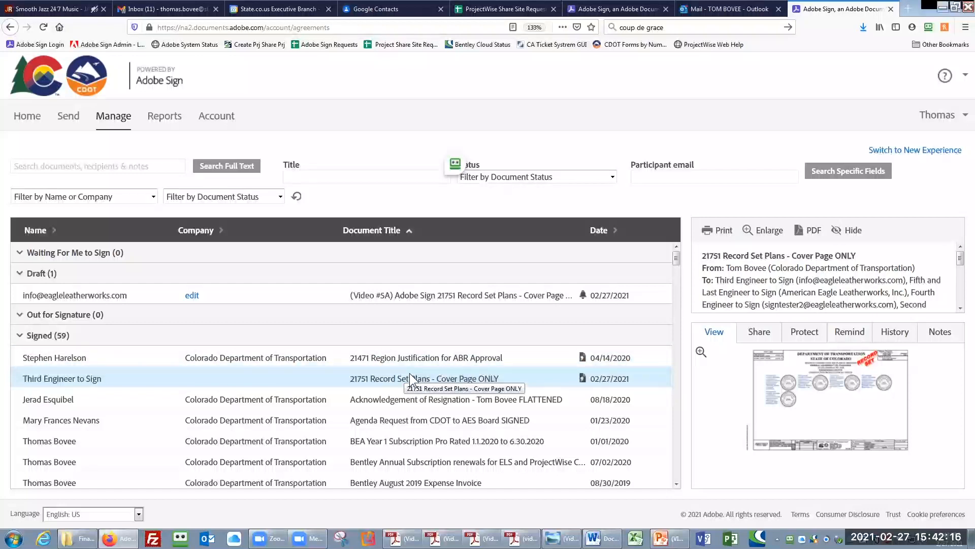
# Open the signed agreement's PDF, look over the engineers' seals and scope statements on the cover page, and close it.
pyautogui.click(811, 232)
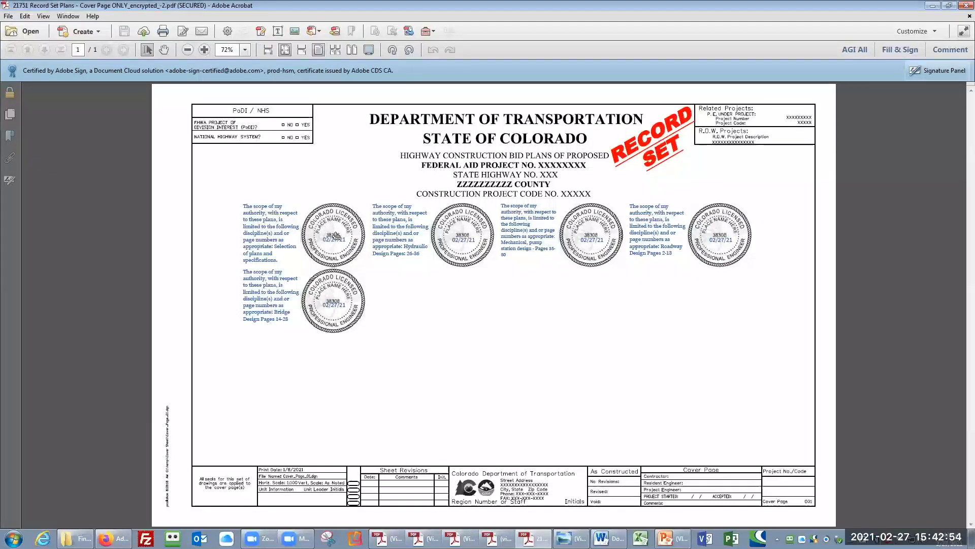
pyautogui.press('ctrl')
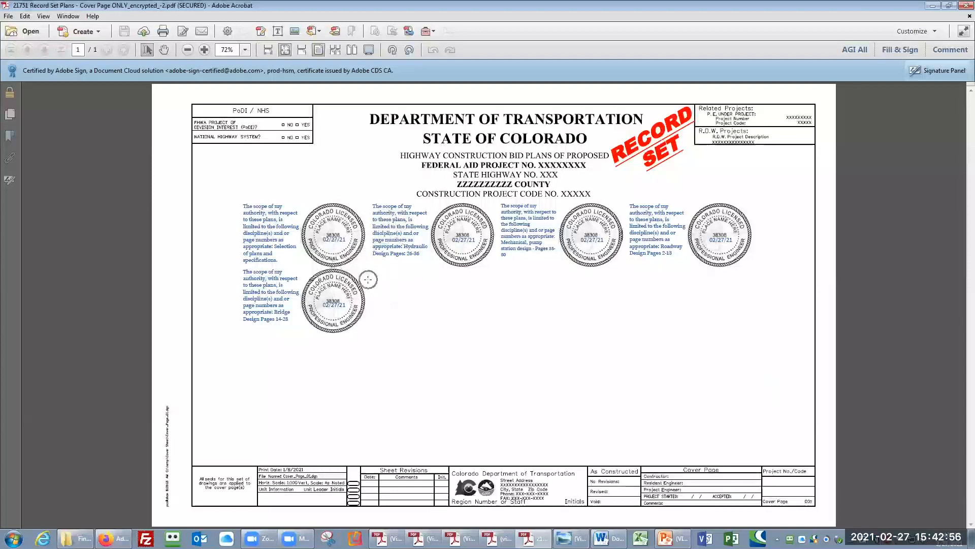
pyautogui.moveTo(330, 234)
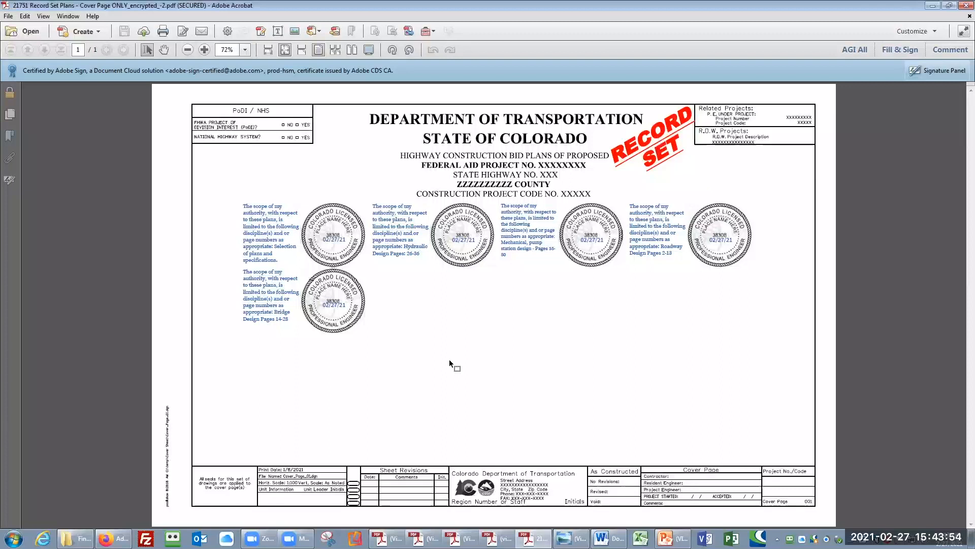
pyautogui.click(963, 12)
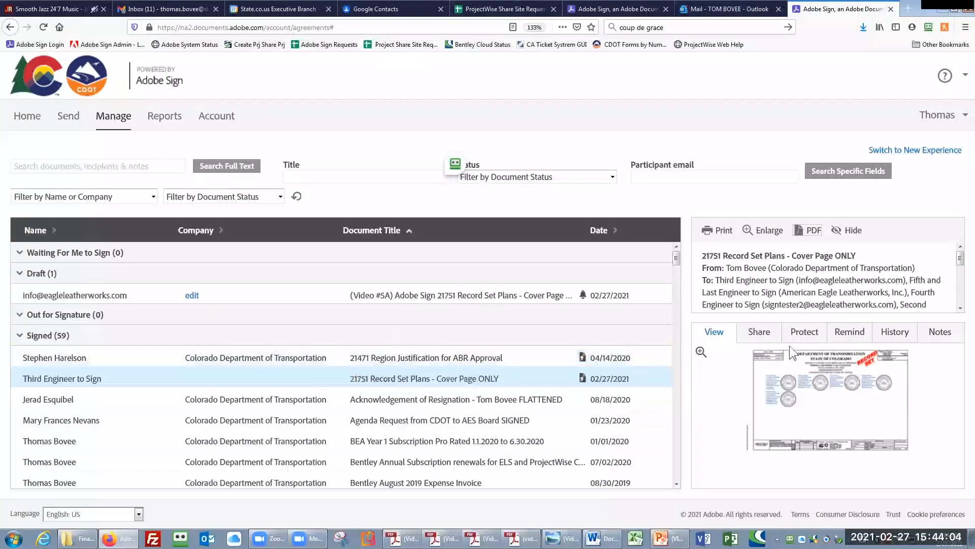
# Open the audit report from the signed agreement's history, look over its creation details and certification, and close it.
pyautogui.click(895, 336)
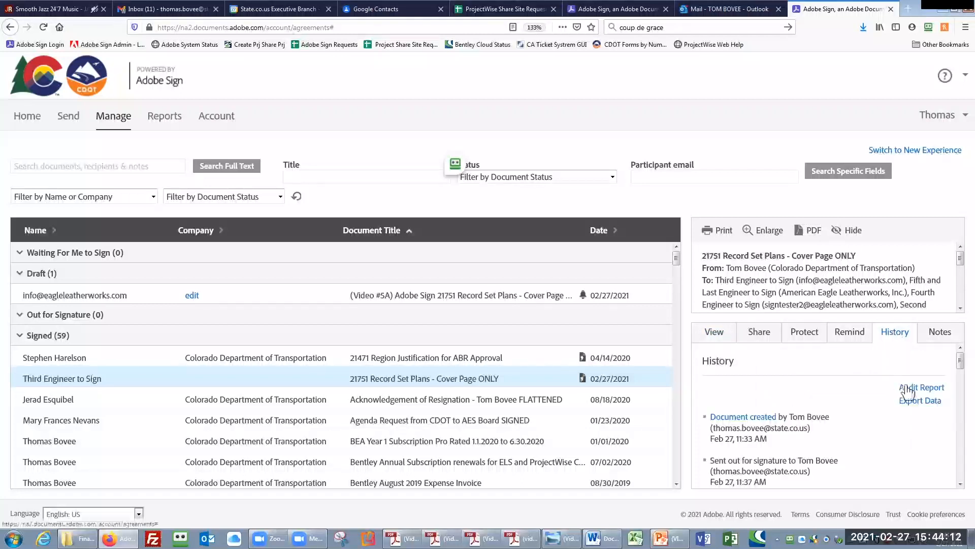
pyautogui.click(908, 388)
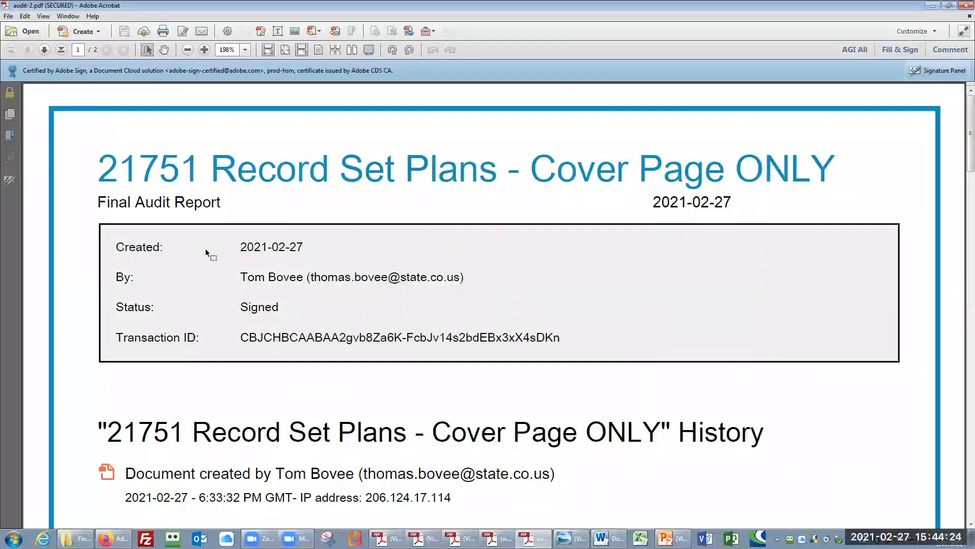
pyautogui.click(135, 169)
pyautogui.press('ctrl')
pyautogui.click(336, 337)
pyautogui.moveTo(961, 124)
pyautogui.mouseDown()
pyautogui.moveTo(962, 186)
pyautogui.moveTo(958, 121)
pyautogui.mouseUp()
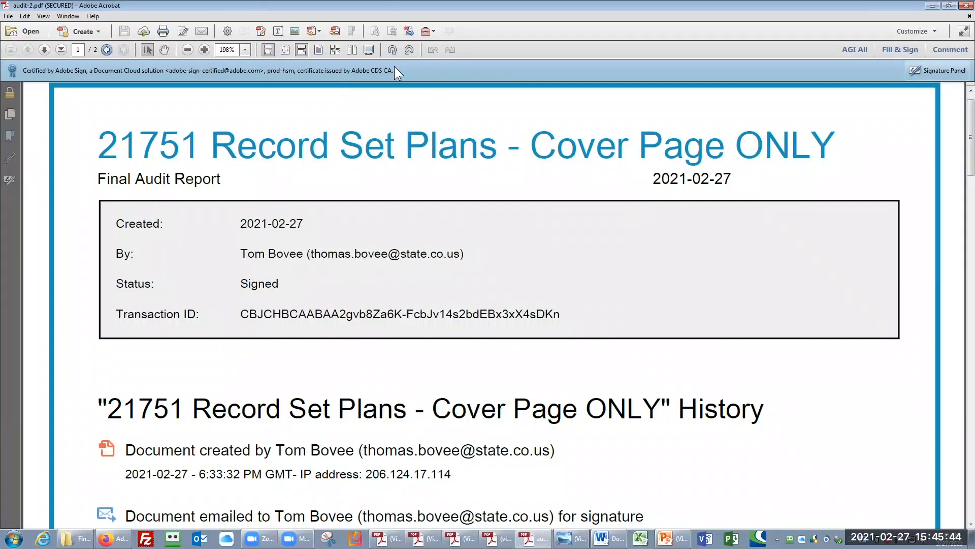
pyautogui.click(962, 6)
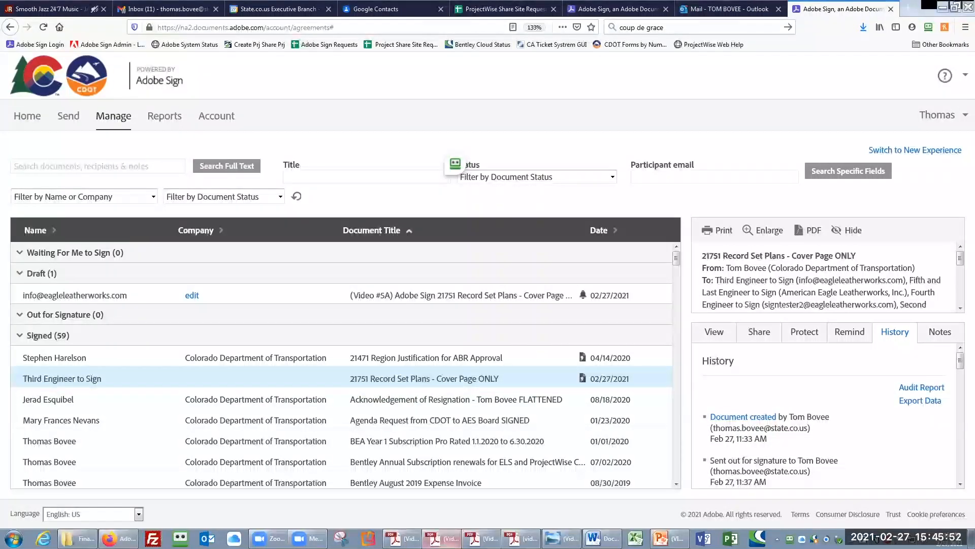
# Open "(Video #5C) Adobe Sign SEALED 21751 Record Set Plans - Cover Page ONLY_encrypted_.pdf" from the Final Presentation Video Materials folder.
pyautogui.click(439, 538)
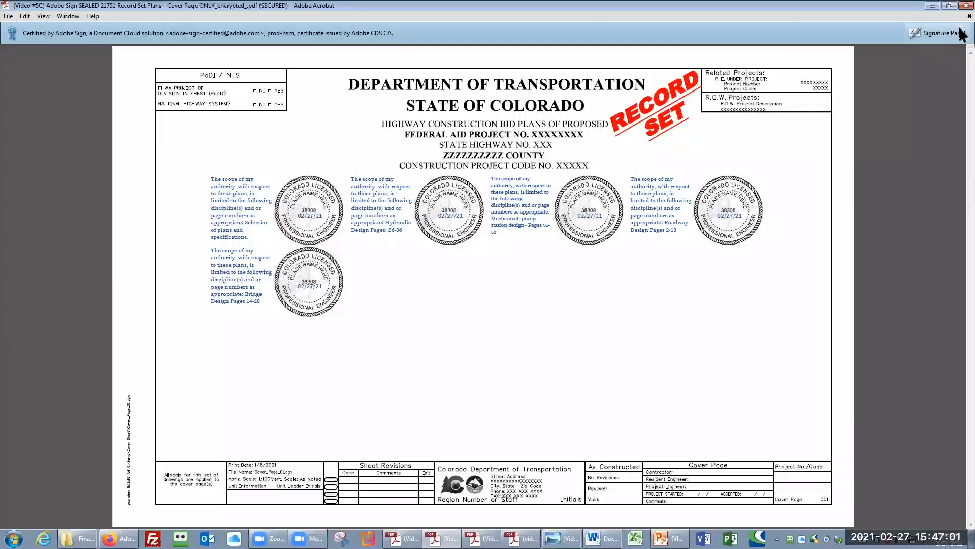
pyautogui.click(969, 15)
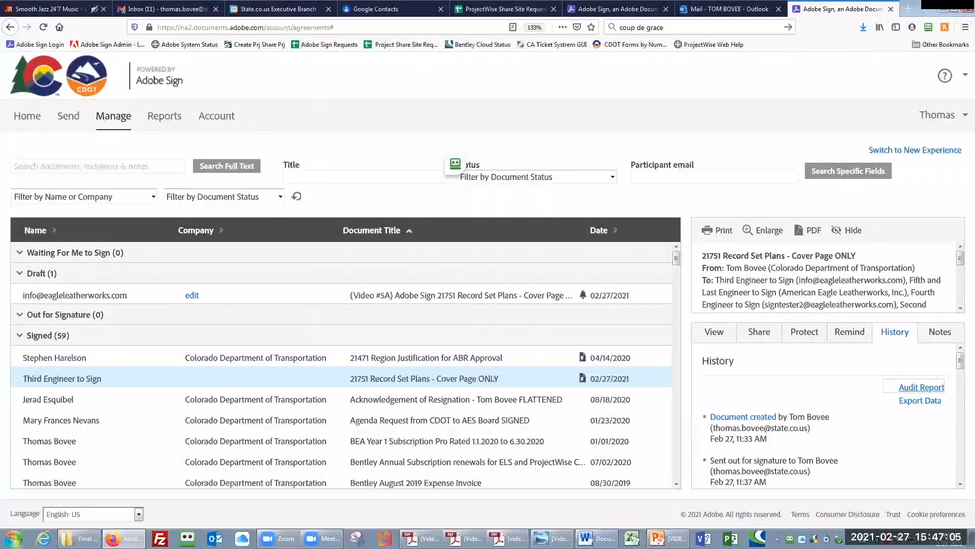
pyautogui.click(79, 538)
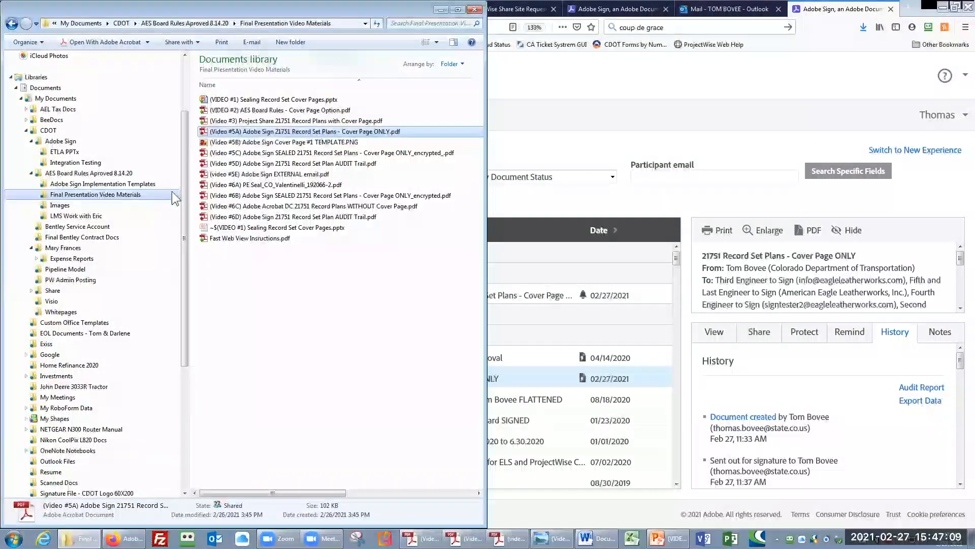
pyautogui.click(260, 153)
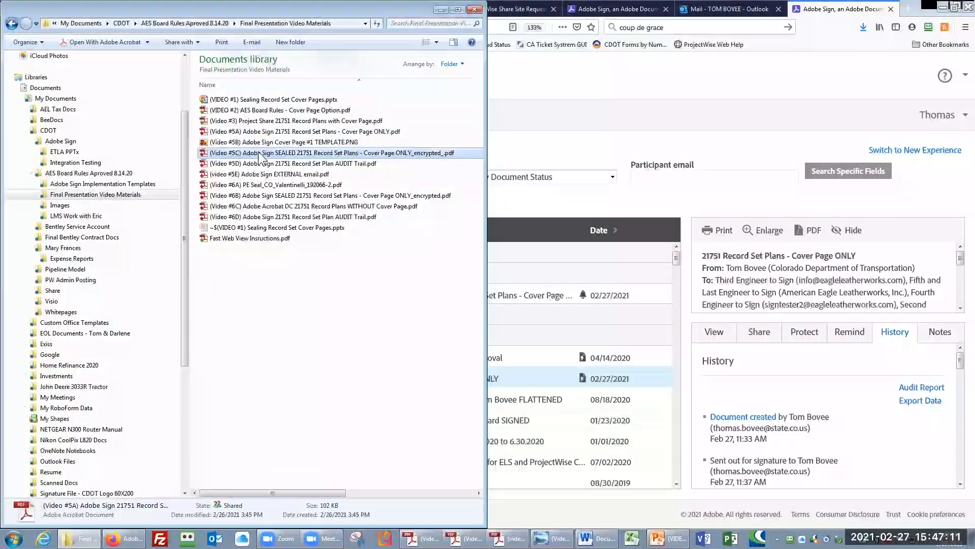
pyautogui.doubleClick(258, 153)
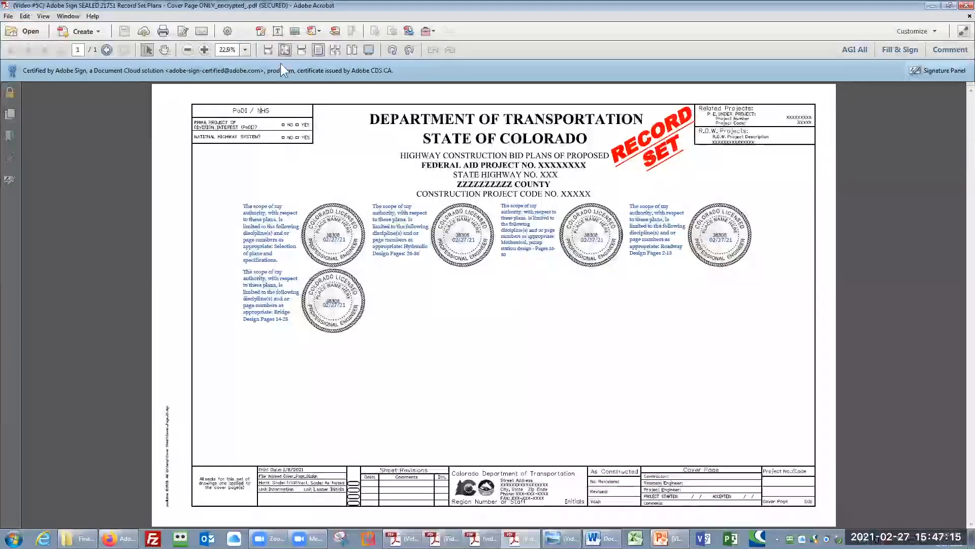
# View the sealed cover page at 200% and examine each engineer's seal, date and scope-of-authority statement.
pyautogui.click(244, 50)
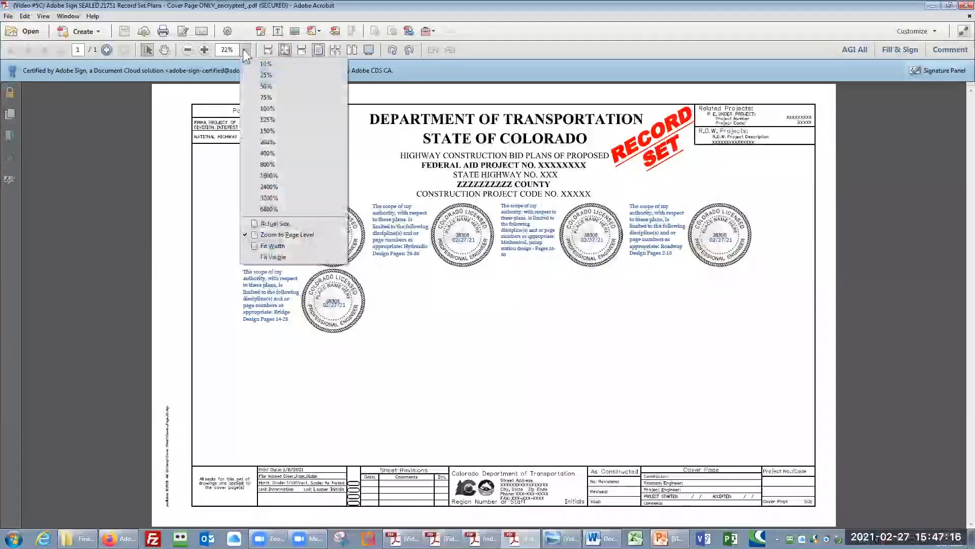
pyautogui.click(269, 148)
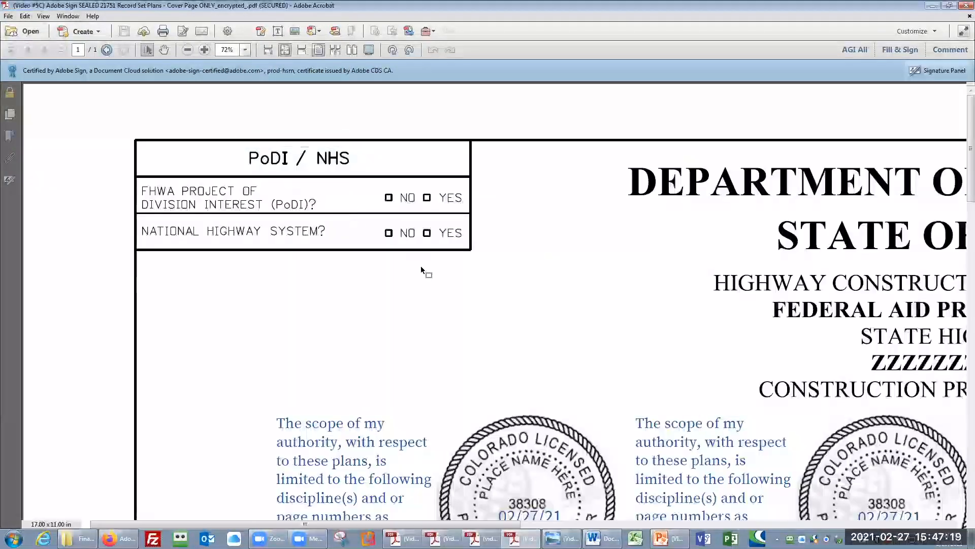
pyautogui.scroll(-5, 421, 266)
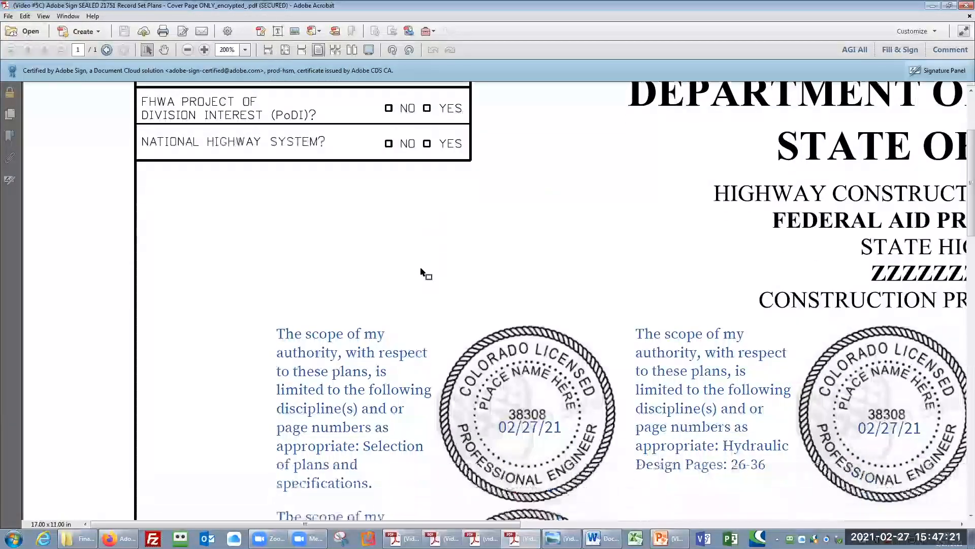
pyautogui.scroll(-4, 422, 270)
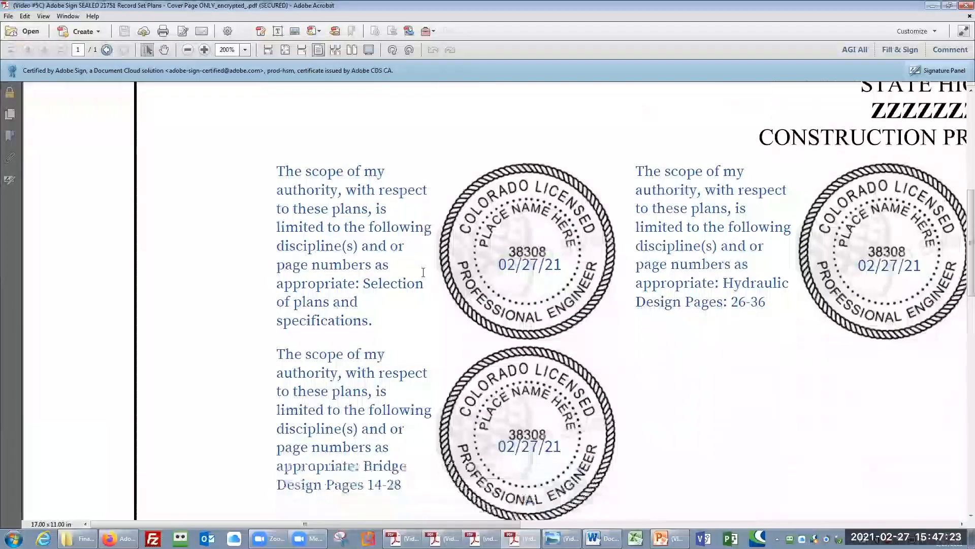
pyautogui.scroll(-2, 427, 294)
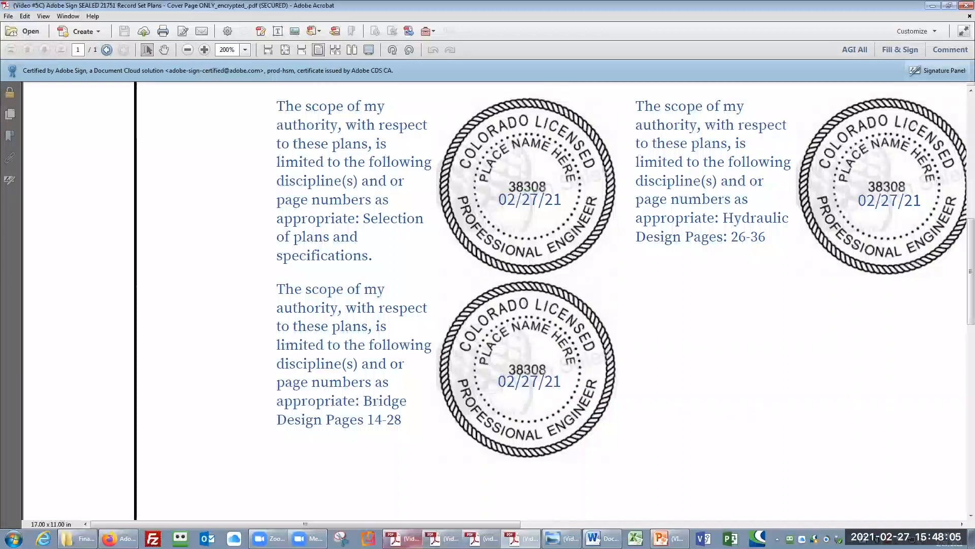
pyautogui.moveTo(258, 525); pyautogui.dragTo(396, 525)
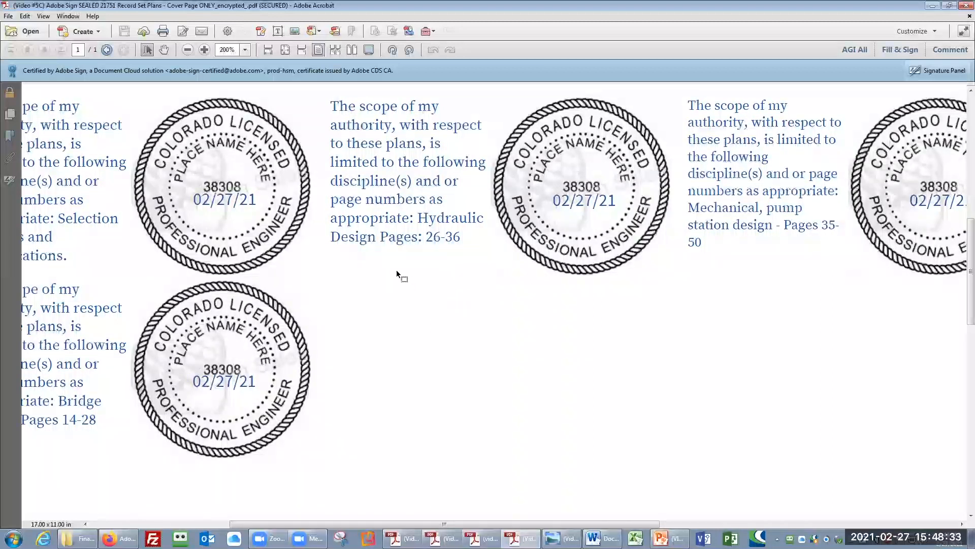
pyautogui.moveTo(580, 524); pyautogui.dragTo(772, 527)
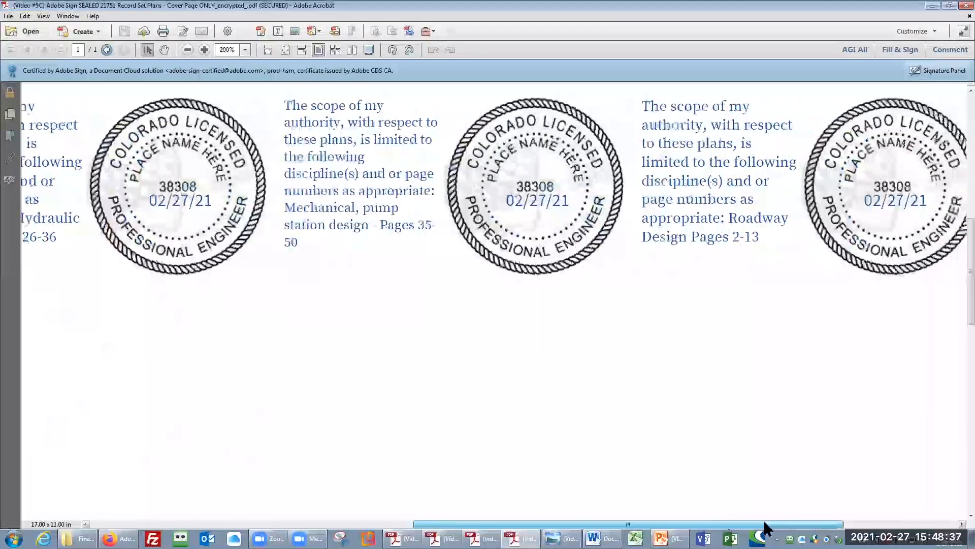